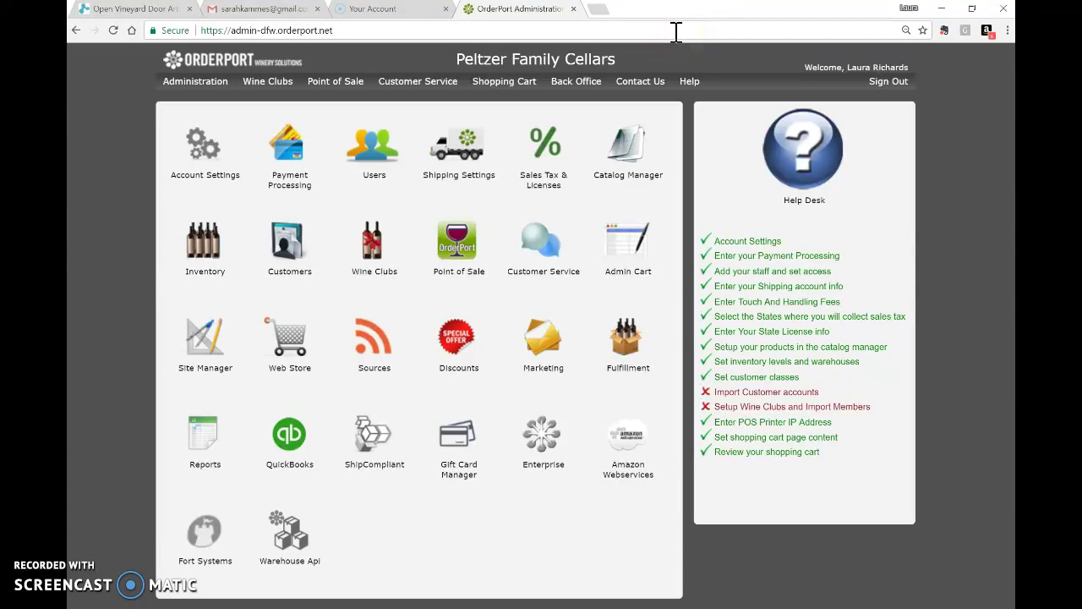
{"action": "left_click", "coordinate": [669, 51]}
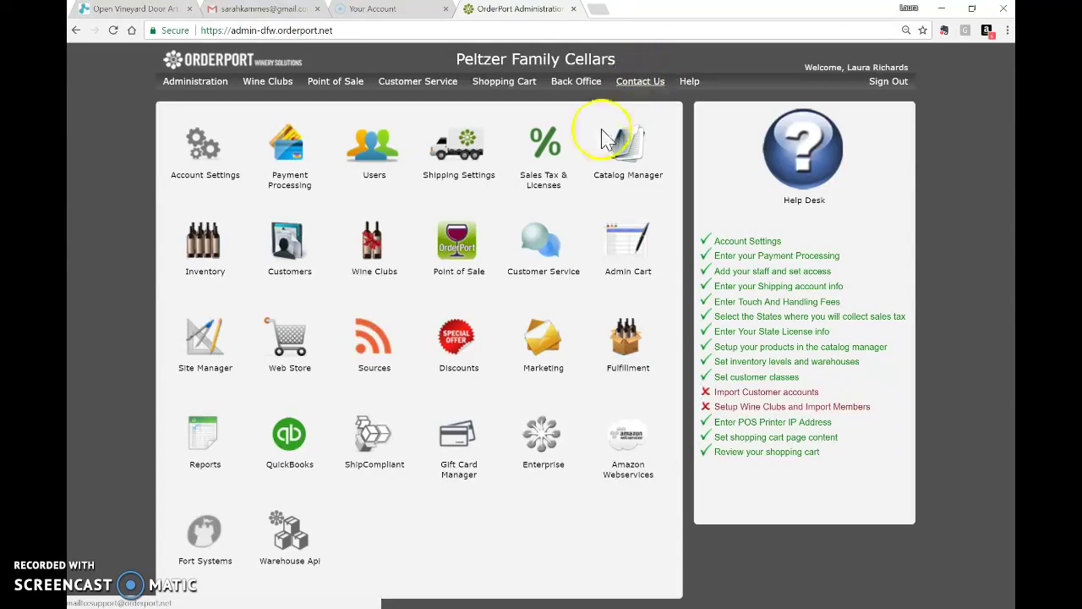
{"action": "left_click", "coordinate": [523, 186]}
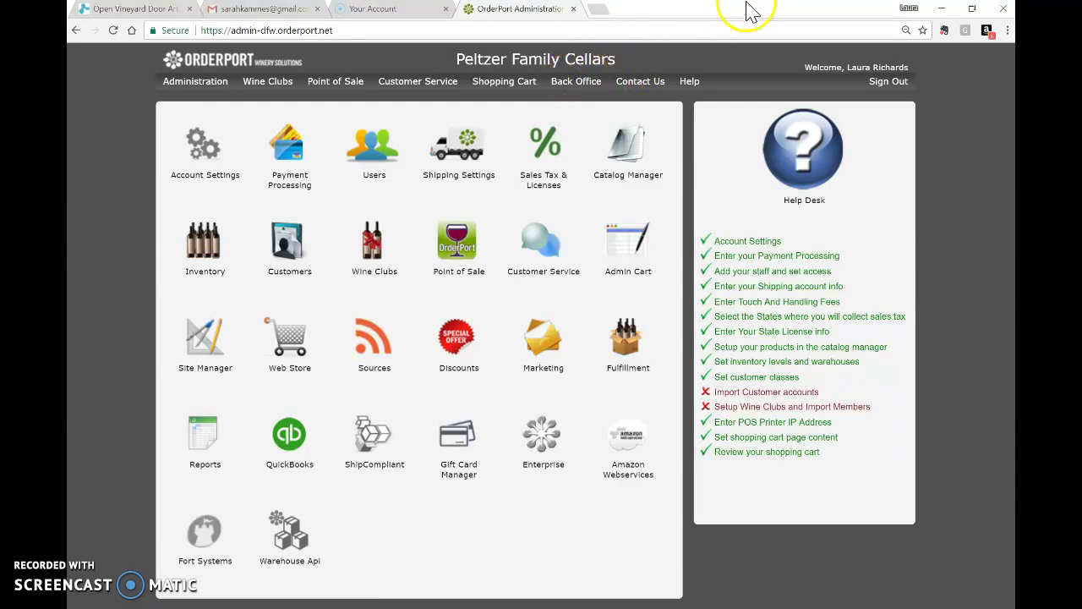
Open the back-office reports and go to the list of saved custom reports under My Reports.
{"action": "mouse_move", "coordinate": [576, 85]}
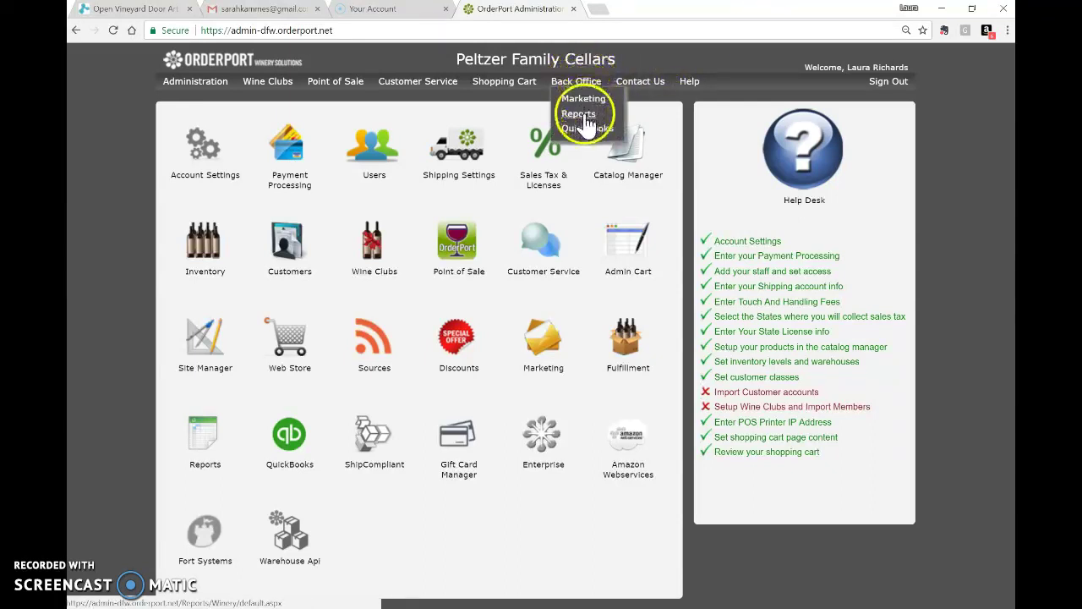
{"action": "left_click", "coordinate": [585, 117]}
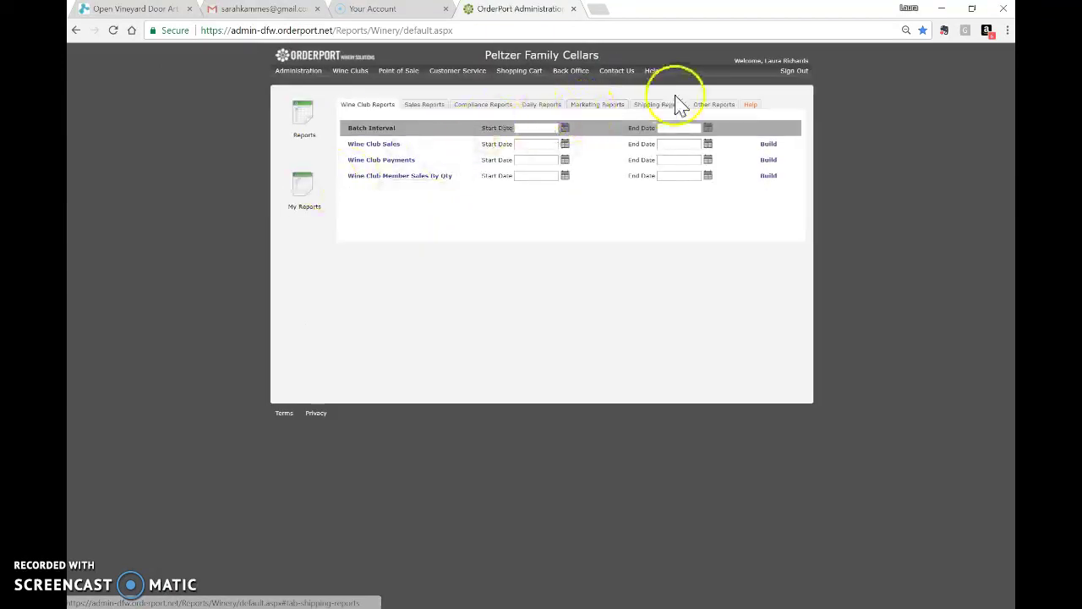
{"action": "mouse_move", "coordinate": [697, 84]}
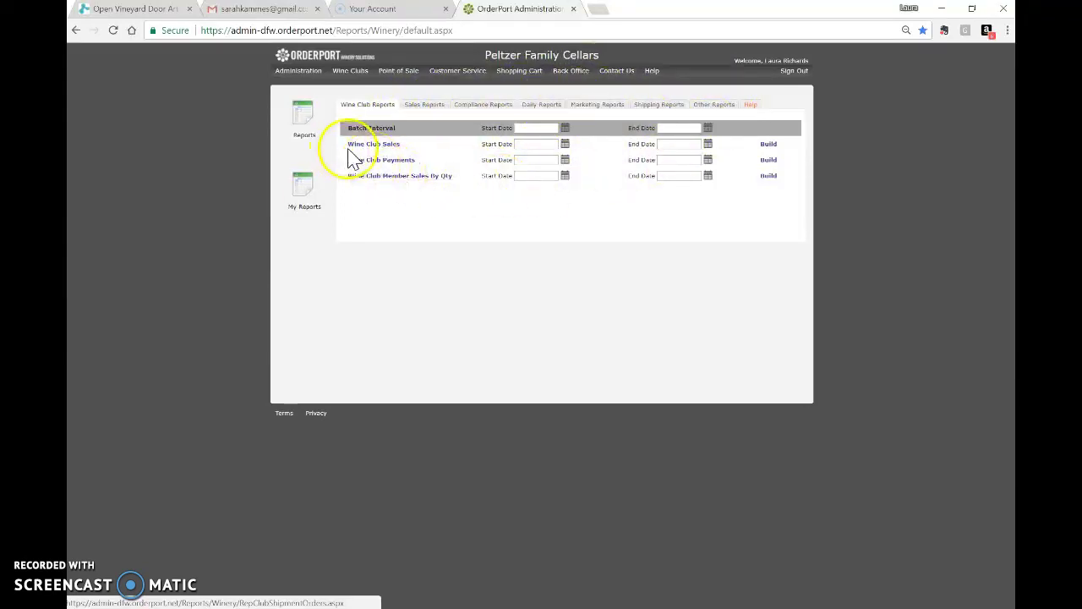
{"action": "left_click", "coordinate": [303, 197]}
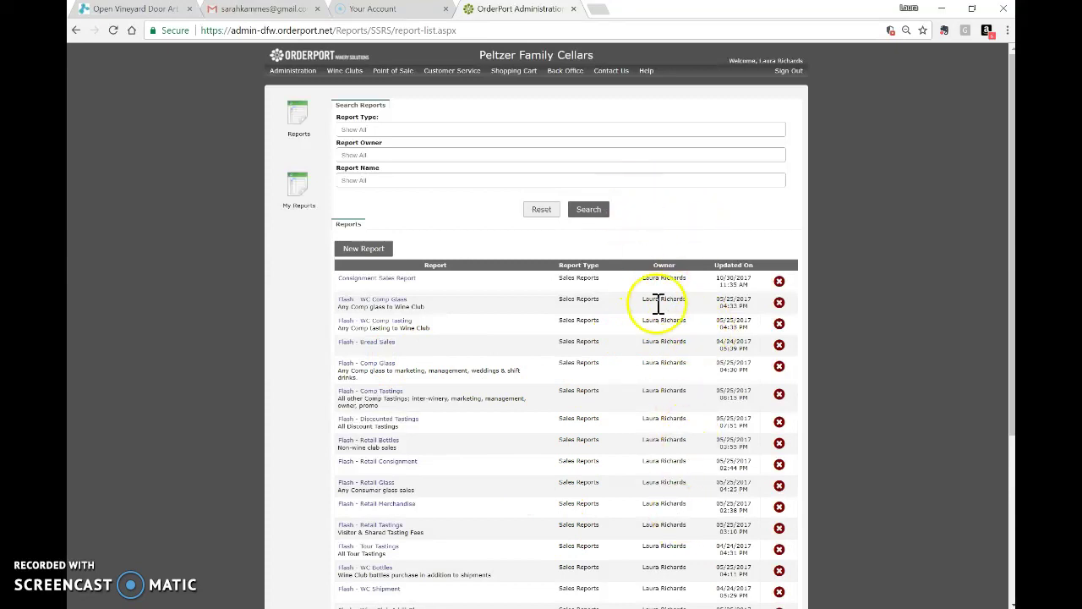
{"action": "scroll", "coordinate": [653, 312], "scroll_direction": "down", "scroll_amount": 3}
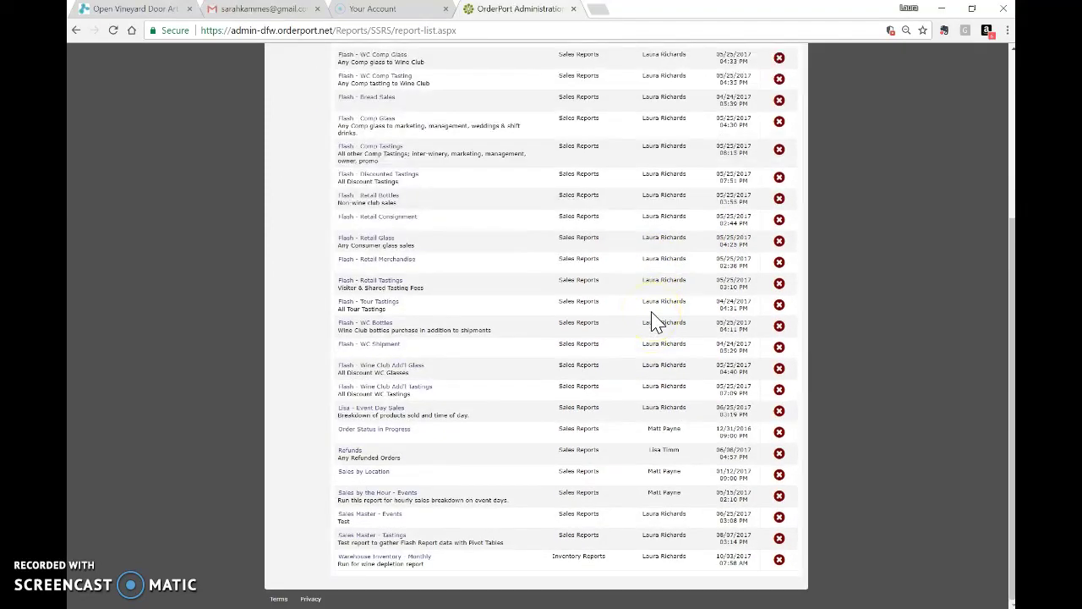
{"action": "scroll", "coordinate": [652, 321], "scroll_direction": "up", "scroll_amount": 3}
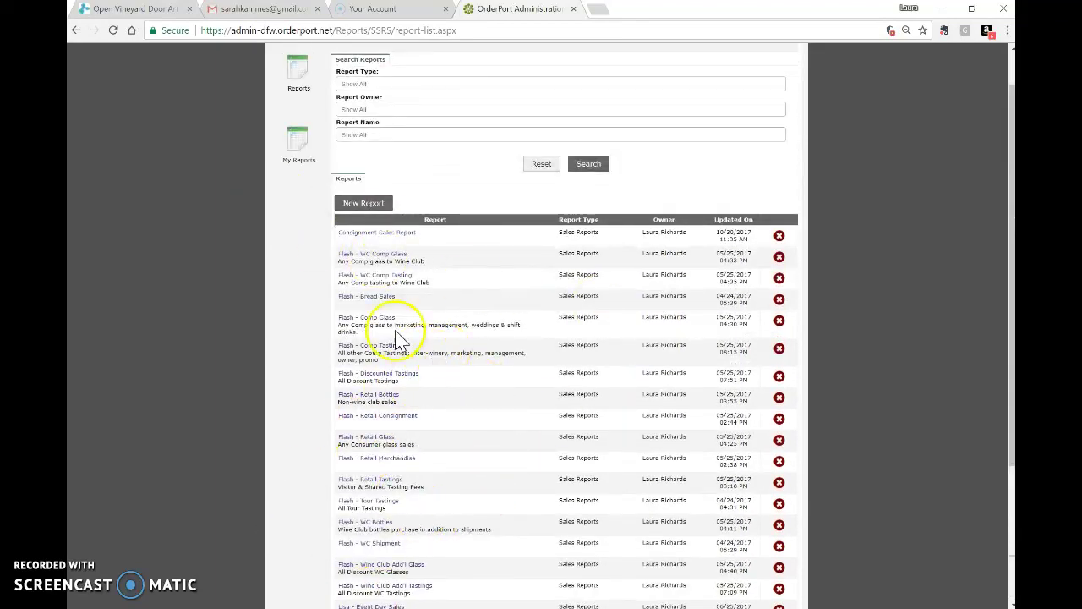
Run the Consignment Sales Report for a date range from 10/01/2017 to 10/30/2017.
{"action": "left_click", "coordinate": [402, 243]}
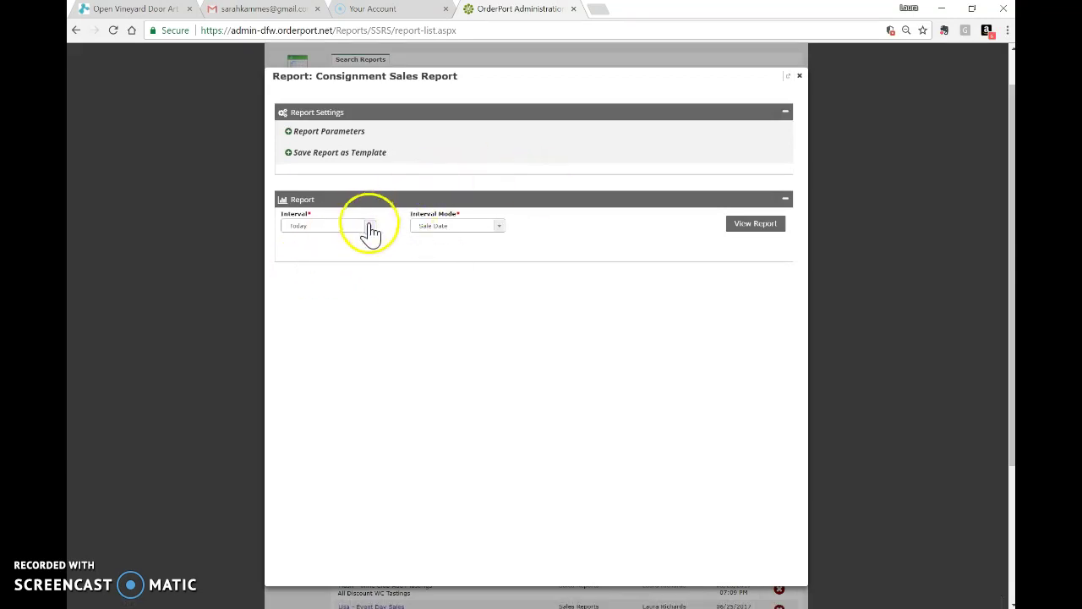
{"action": "left_click", "coordinate": [369, 227]}
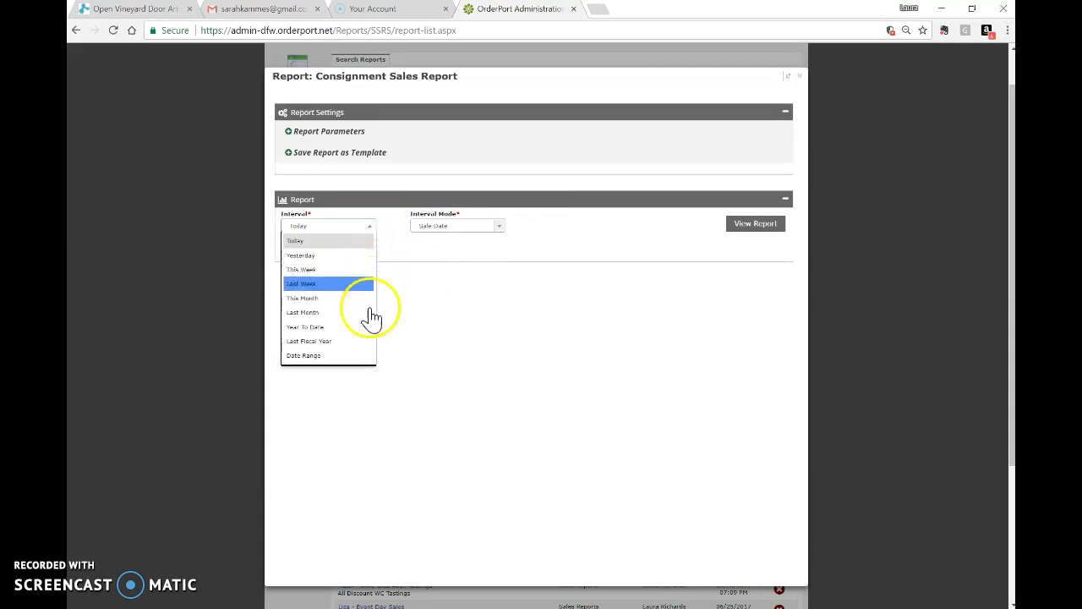
{"action": "left_click", "coordinate": [296, 358]}
{"action": "left_click", "coordinate": [596, 226]}
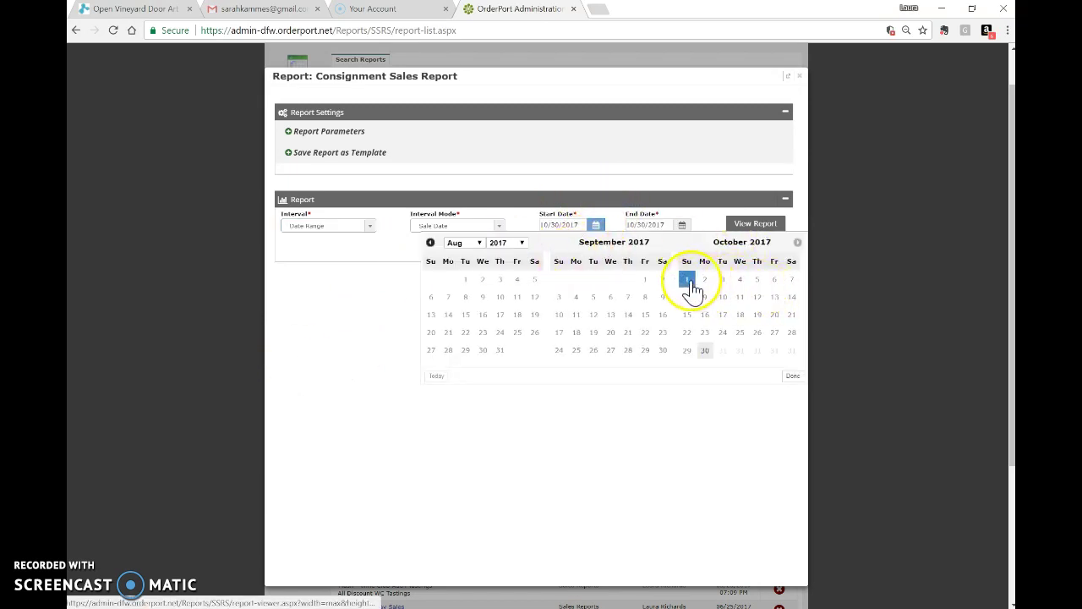
{"action": "left_click", "coordinate": [689, 281]}
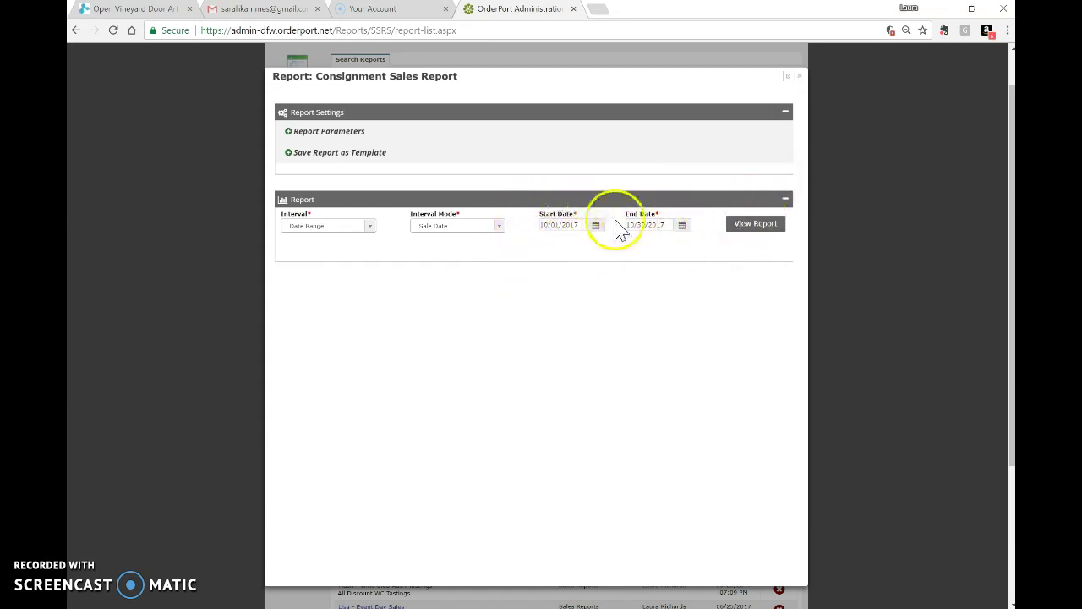
{"action": "left_click", "coordinate": [745, 229]}
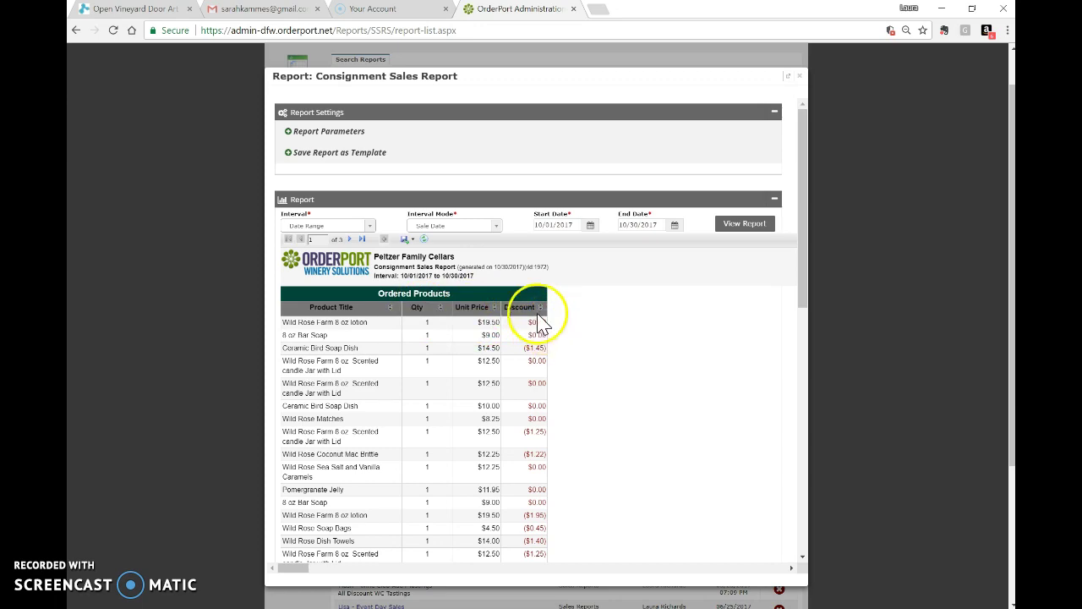
Review the generated consignment sales report, export it in Excel format, and open the downloaded file in Excel.
{"action": "scroll", "coordinate": [545, 325], "scroll_direction": "down", "scroll_amount": 3}
{"action": "scroll", "coordinate": [542, 327], "scroll_direction": "down", "scroll_amount": 6}
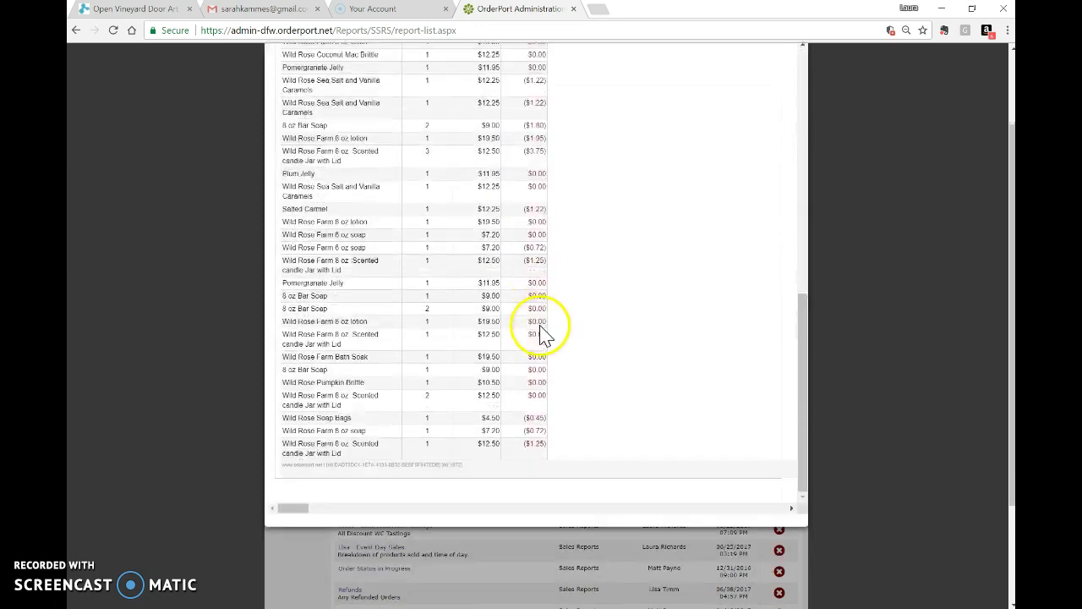
{"action": "scroll", "coordinate": [541, 327], "scroll_direction": "up", "scroll_amount": 10}
{"action": "scroll", "coordinate": [542, 333], "scroll_direction": "up", "scroll_amount": 1}
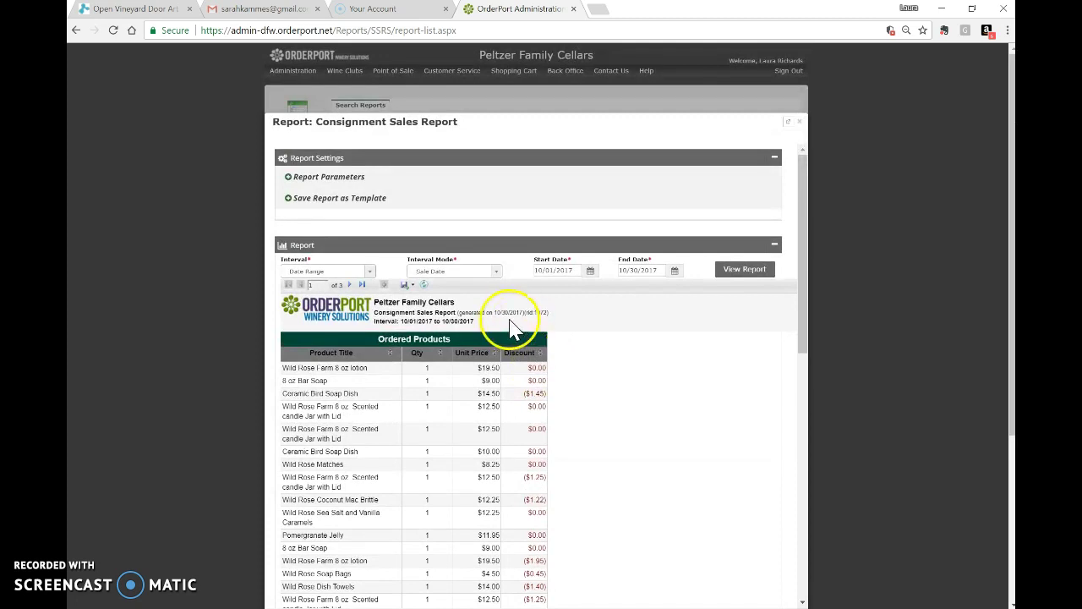
{"action": "left_click", "coordinate": [413, 287]}
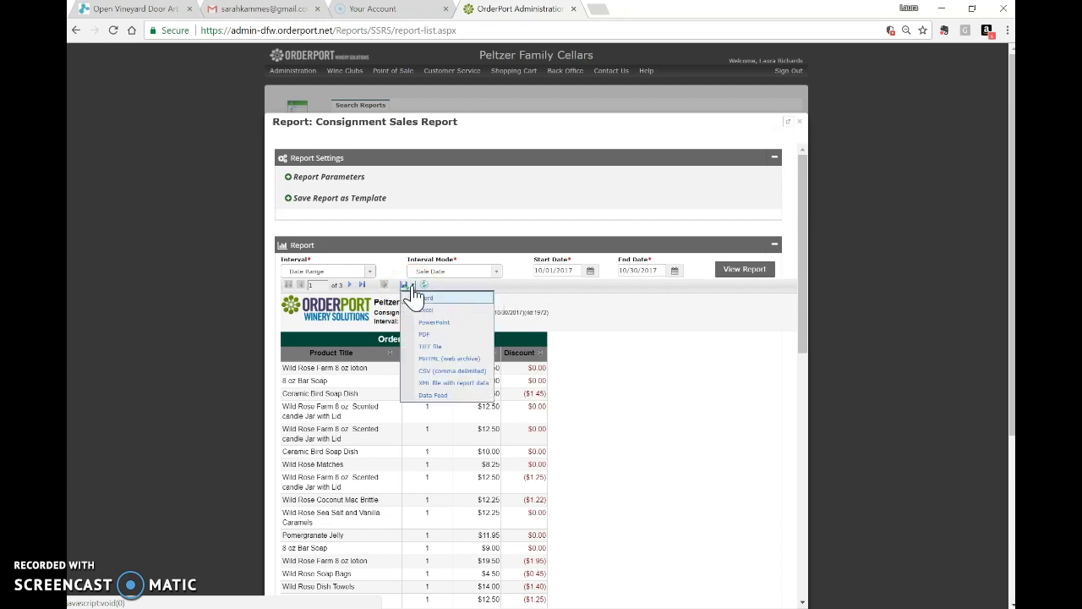
{"action": "left_click", "coordinate": [426, 310]}
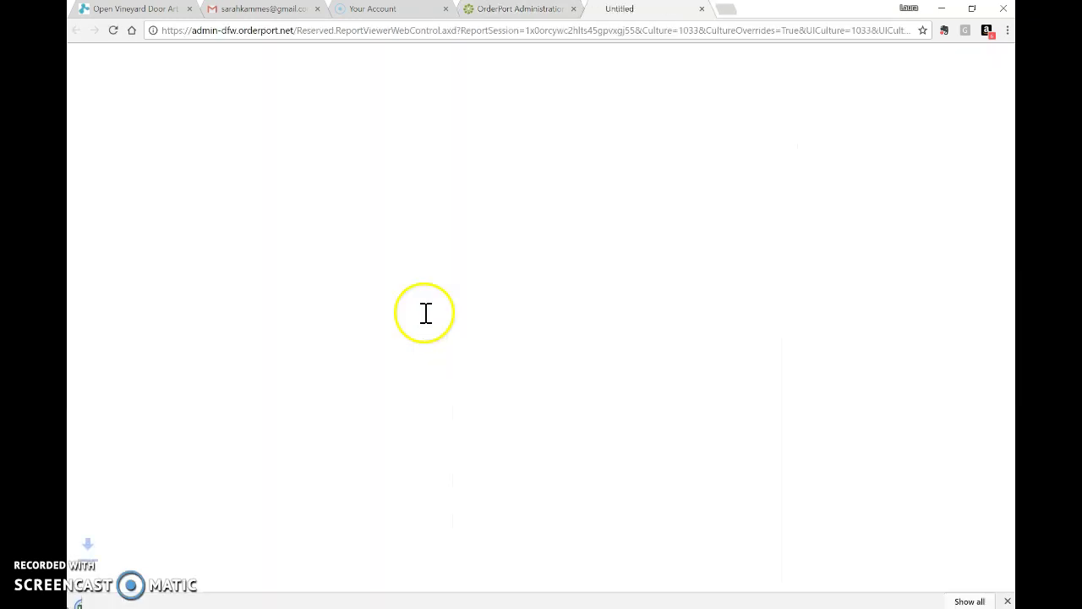
{"action": "left_click", "coordinate": [144, 596]}
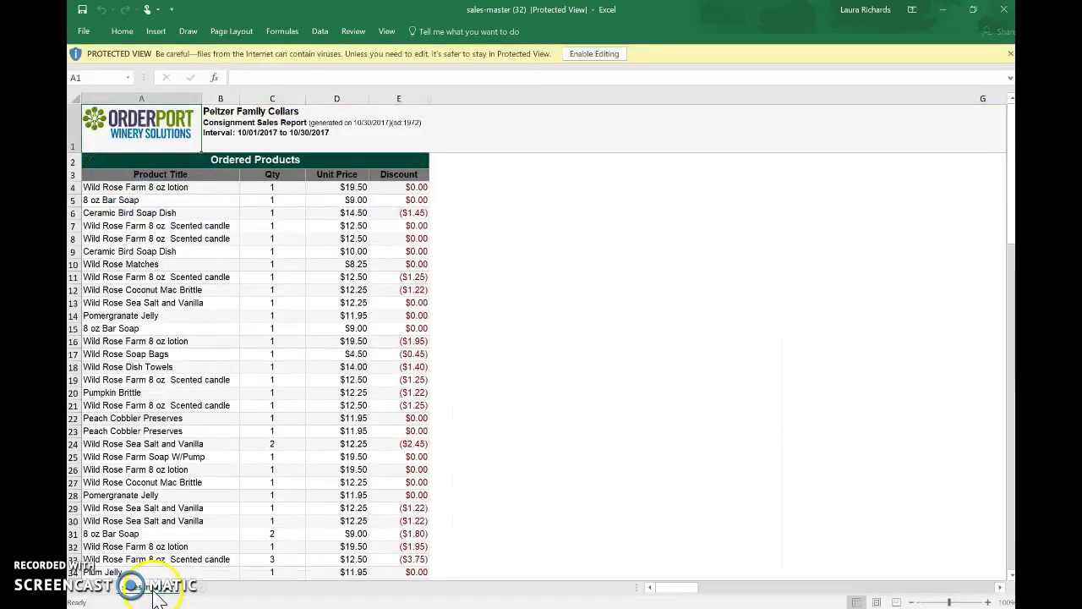
Enable editing of the exported workbook and delete the logo and Ordered Products rows, rows 1 and 2.
{"action": "left_click", "coordinate": [607, 52]}
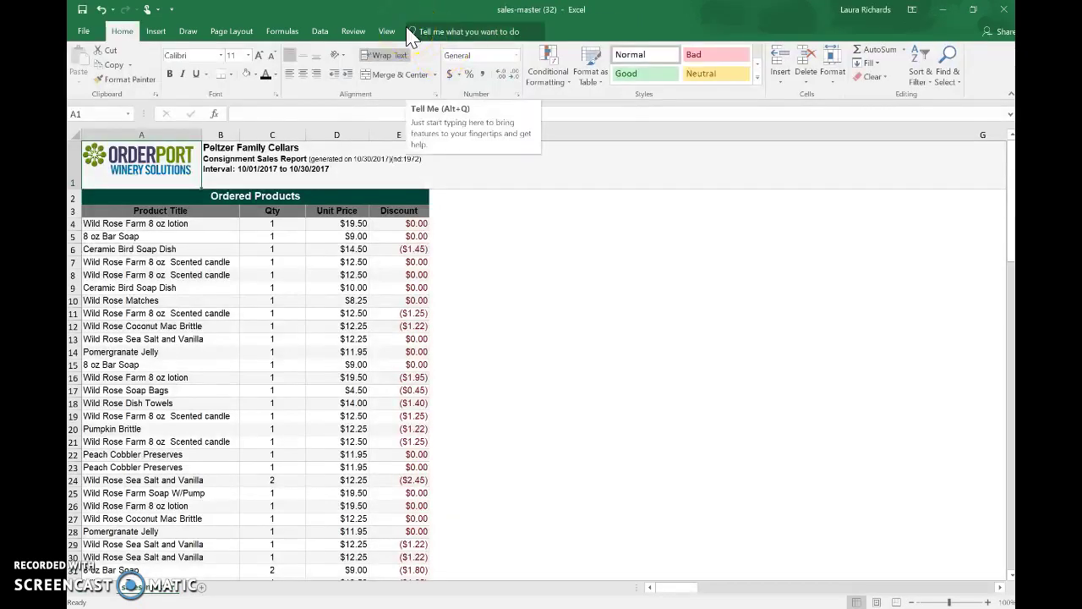
{"action": "left_click", "coordinate": [78, 161]}
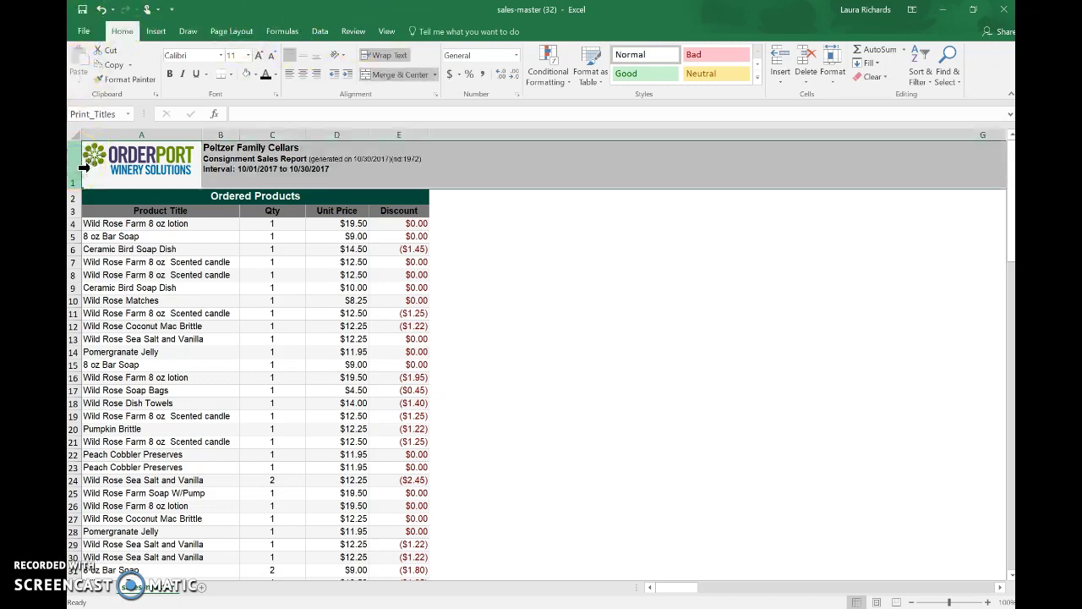
{"action": "left_click_drag", "start_coordinate": [82, 163], "coordinate": [74, 195]}
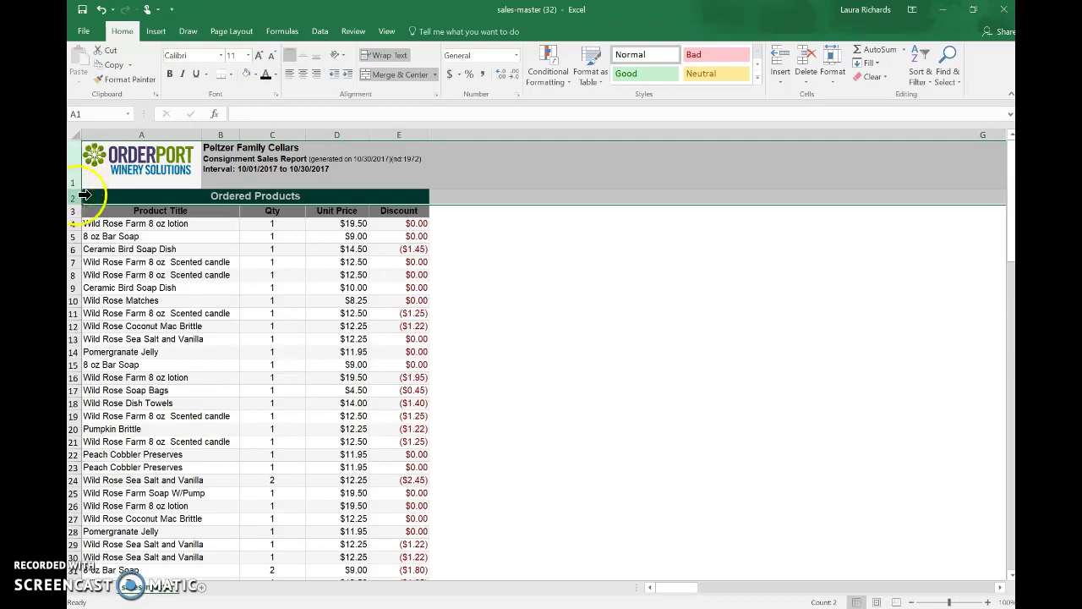
{"action": "right_click", "coordinate": [77, 177]}
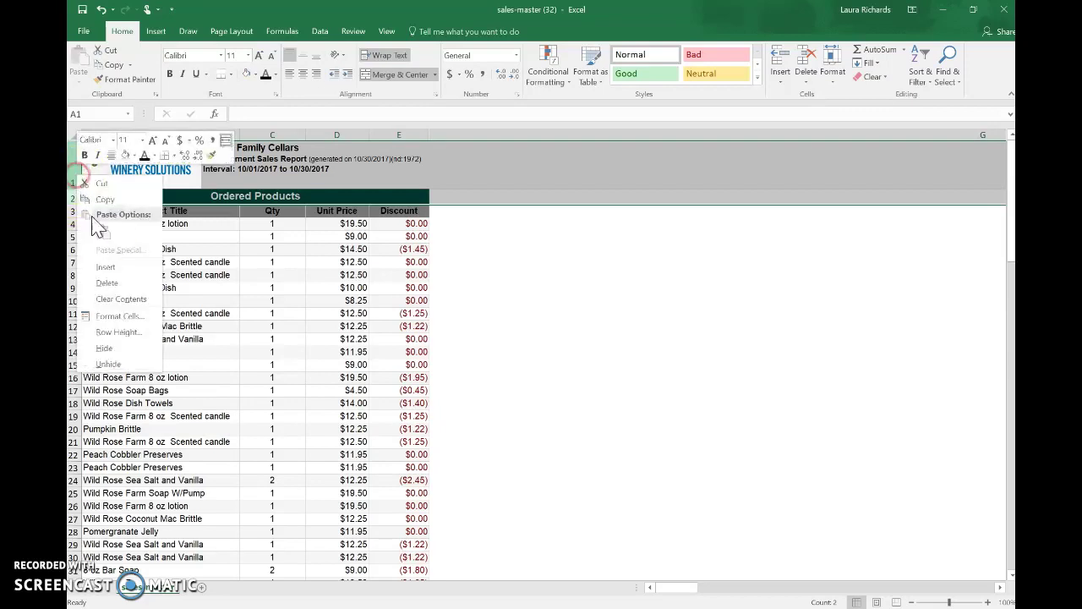
{"action": "left_click", "coordinate": [114, 282]}
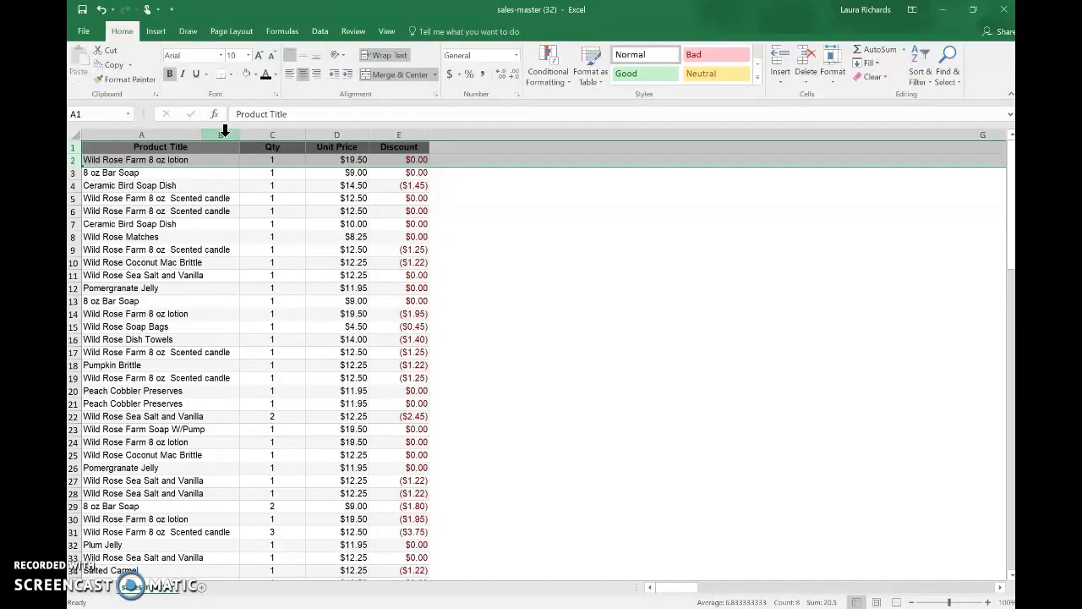
Delete the blank column B between the Product Title and Qty columns.
{"action": "right_click", "coordinate": [223, 132]}
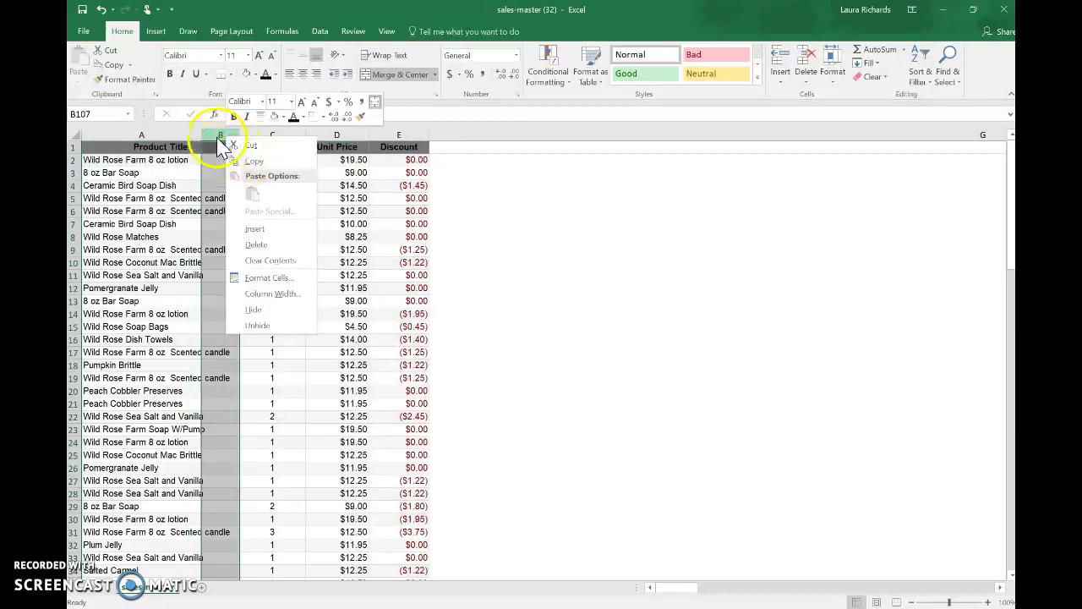
{"action": "left_click", "coordinate": [216, 129]}
{"action": "right_click", "coordinate": [214, 127]}
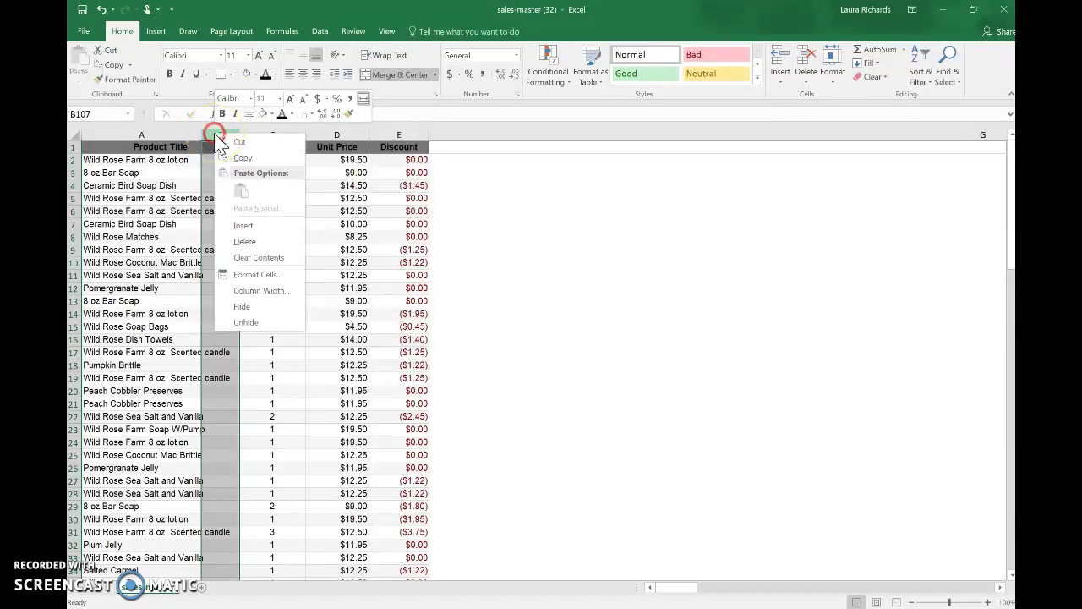
{"action": "left_click", "coordinate": [244, 243]}
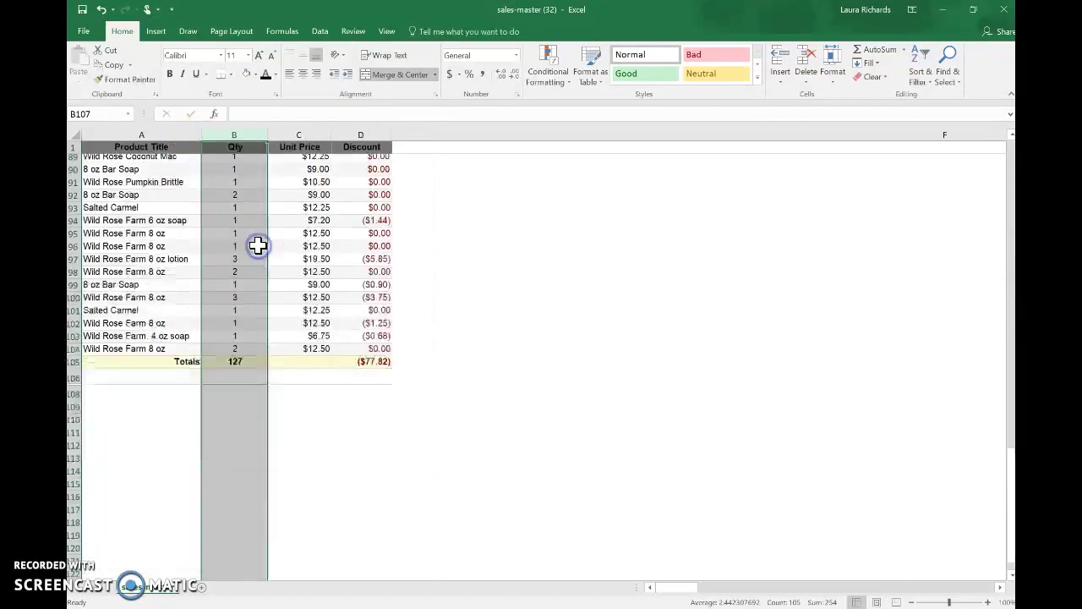
Create a PivotTable on a new worksheet from A1:D104, excluding the Totals row, and return to the sales-master sheet.
{"action": "scroll", "coordinate": [271, 310], "scroll_direction": "up", "scroll_amount": 13}
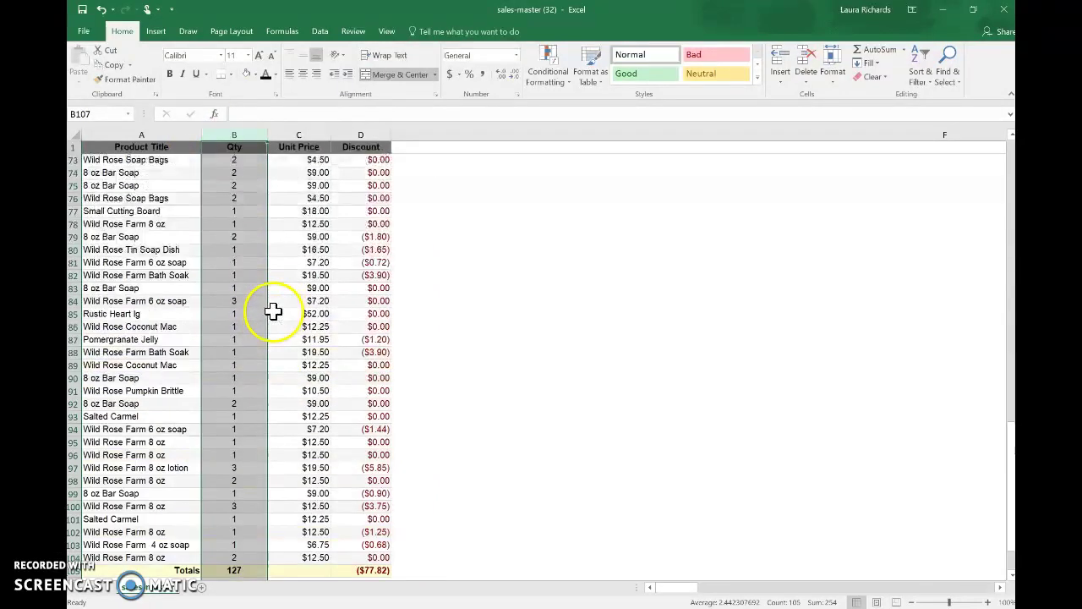
{"action": "scroll", "coordinate": [236, 178], "scroll_direction": "up", "scroll_amount": 17}
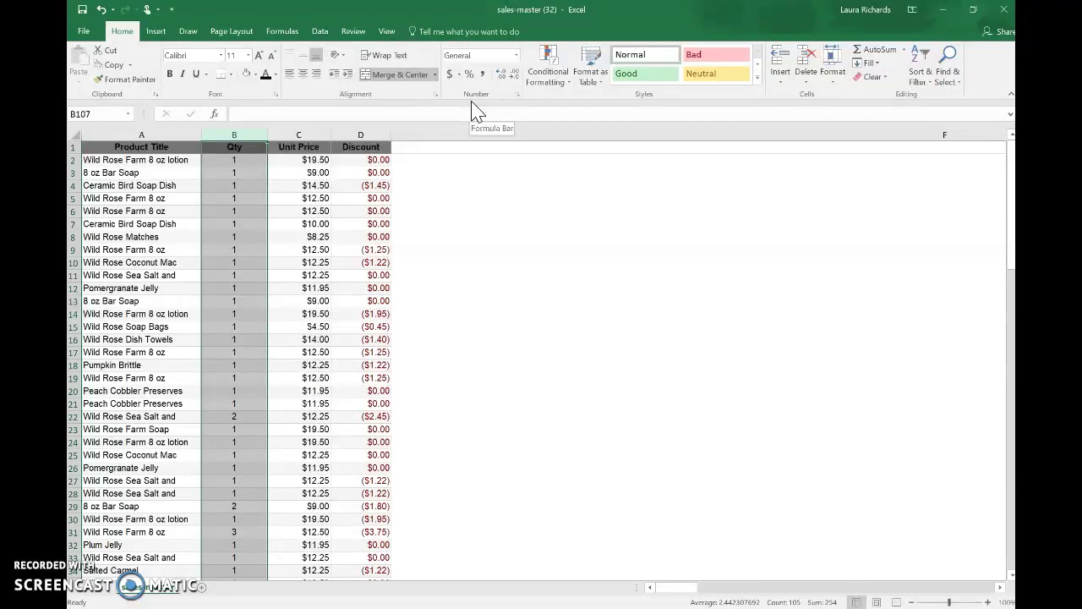
{"action": "left_click_drag", "start_coordinate": [156, 147], "coordinate": [362, 541]}
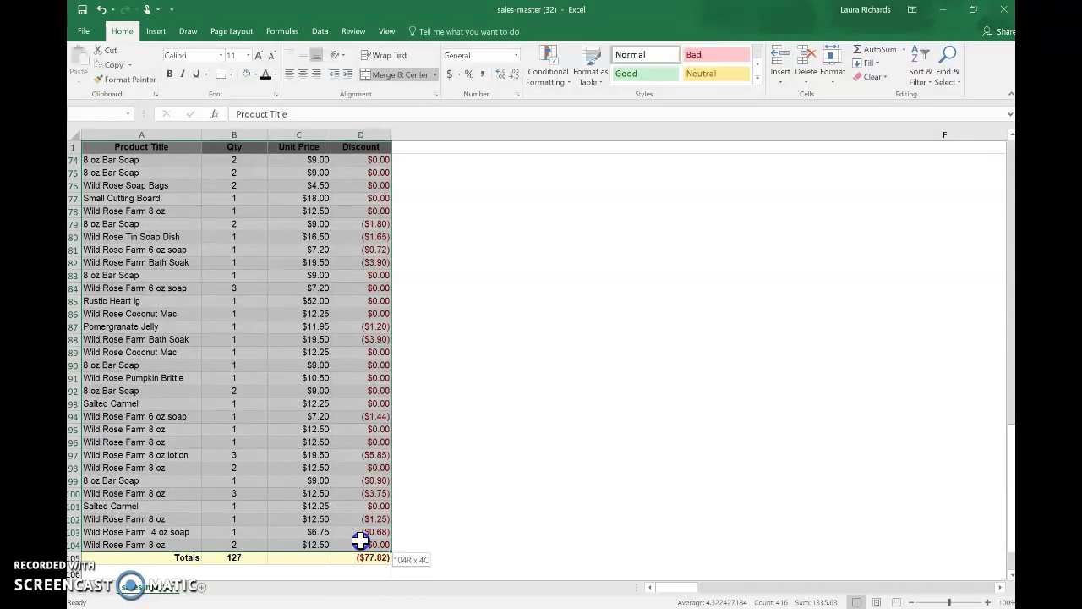
{"action": "left_click_drag", "start_coordinate": [360, 540], "coordinate": [362, 538]}
{"action": "scroll", "coordinate": [363, 536], "scroll_direction": "up", "scroll_amount": 10}
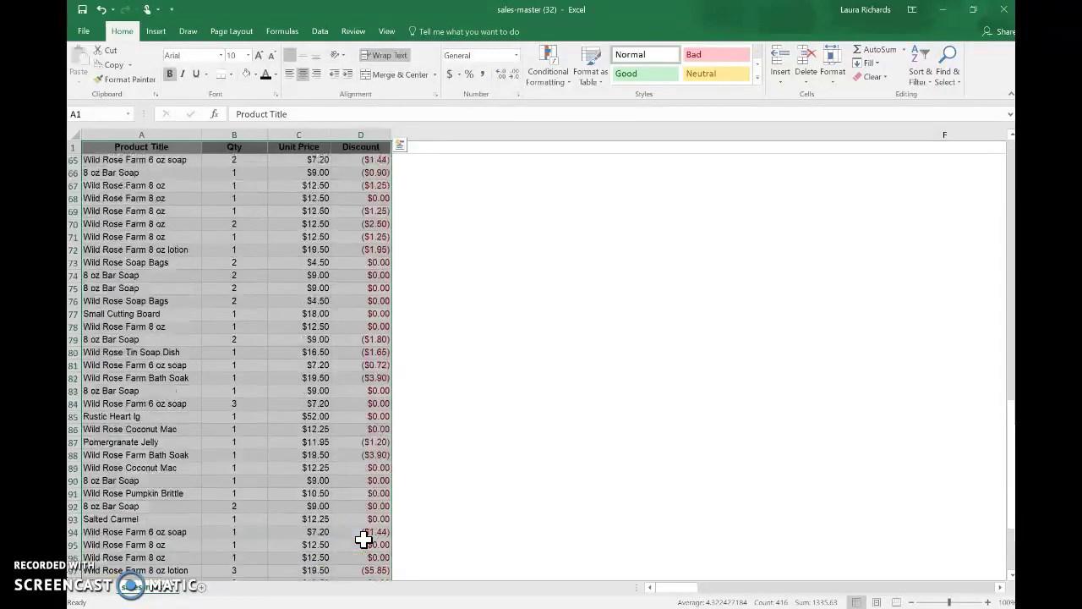
{"action": "scroll", "coordinate": [346, 491], "scroll_direction": "up", "scroll_amount": 12}
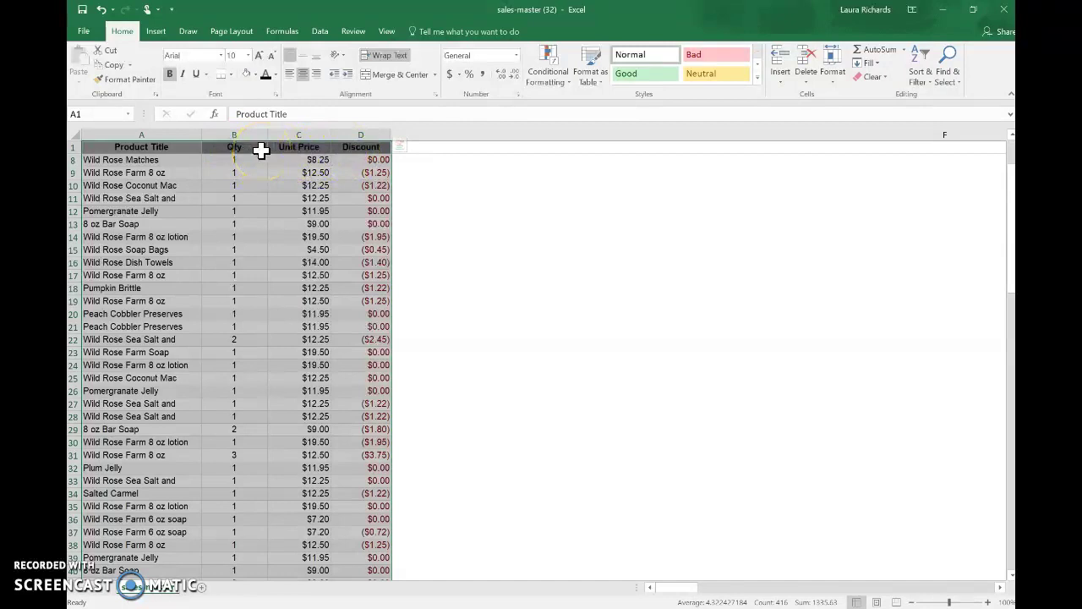
{"action": "left_click", "coordinate": [156, 34]}
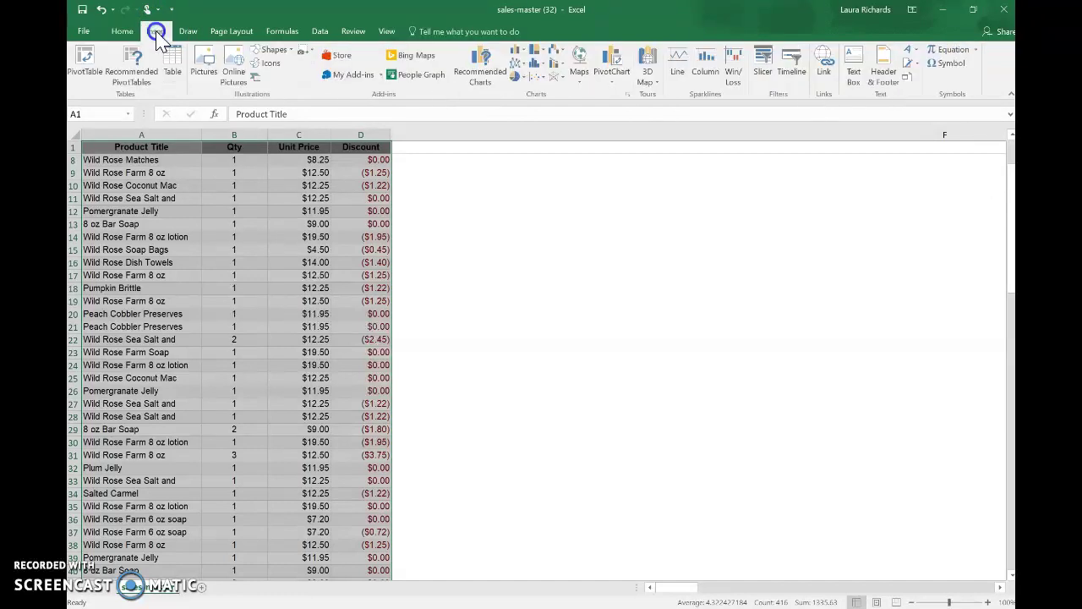
{"action": "left_click", "coordinate": [86, 61]}
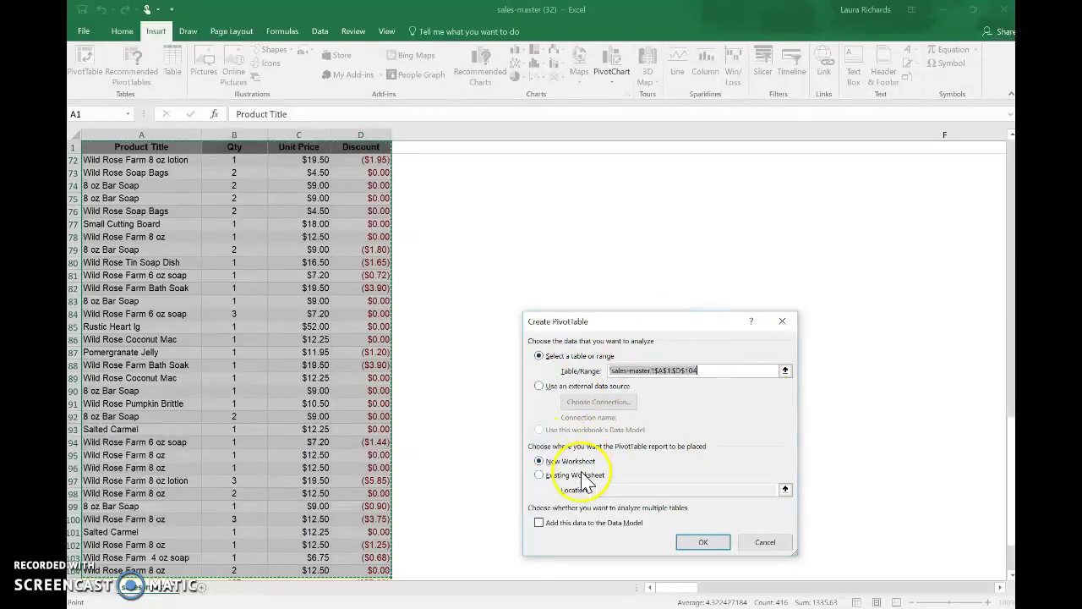
{"action": "left_click", "coordinate": [700, 548]}
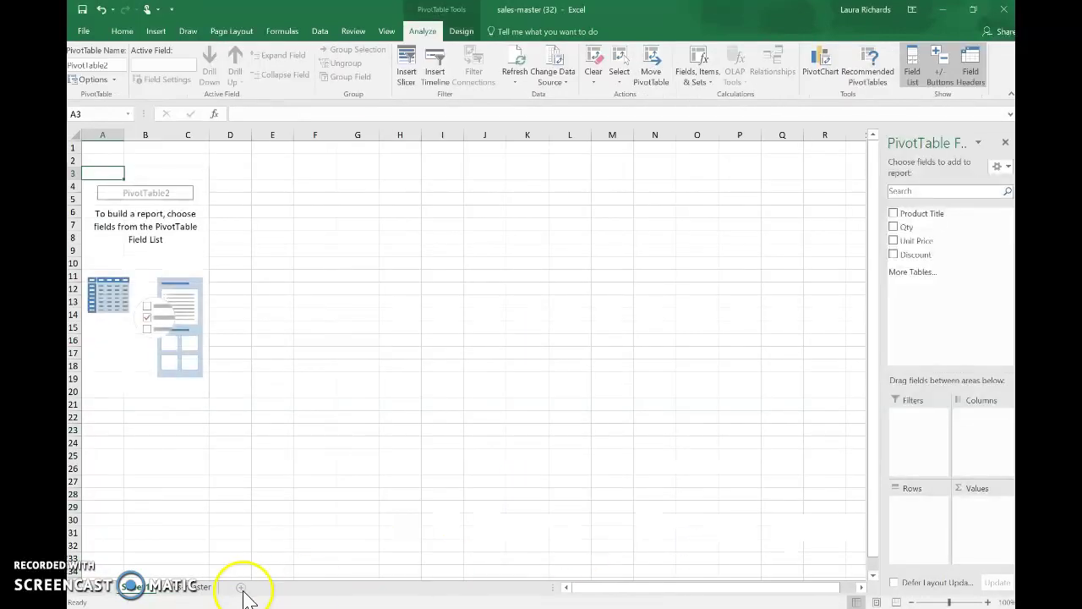
{"action": "left_click", "coordinate": [182, 589]}
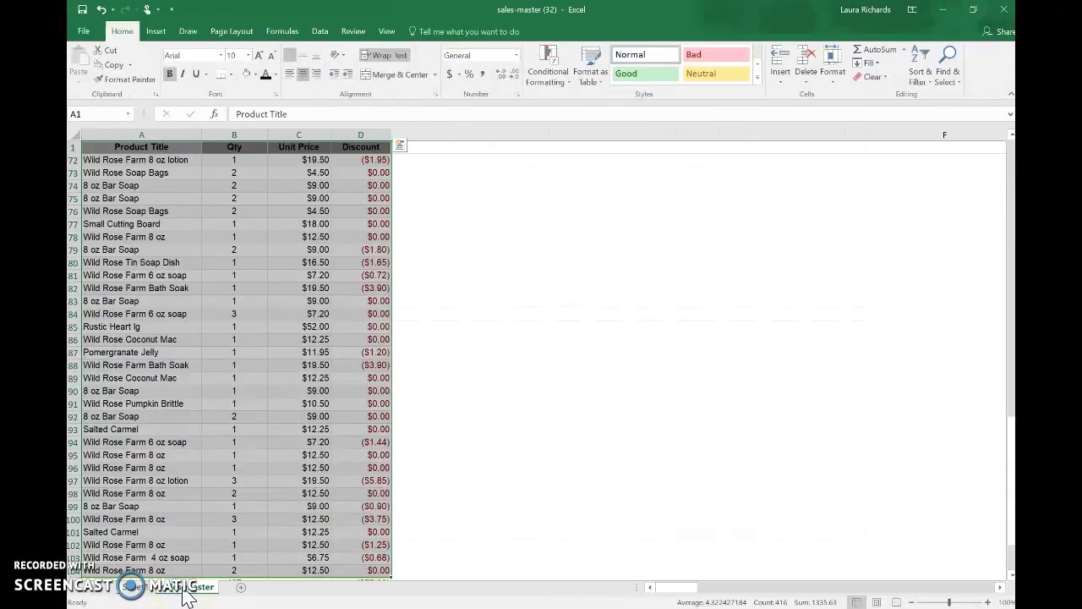
On the PivotTable sheet, add Product Title to the rows and Qty, Unit Price and Discount to the values as sums.
{"action": "left_click", "coordinate": [135, 587]}
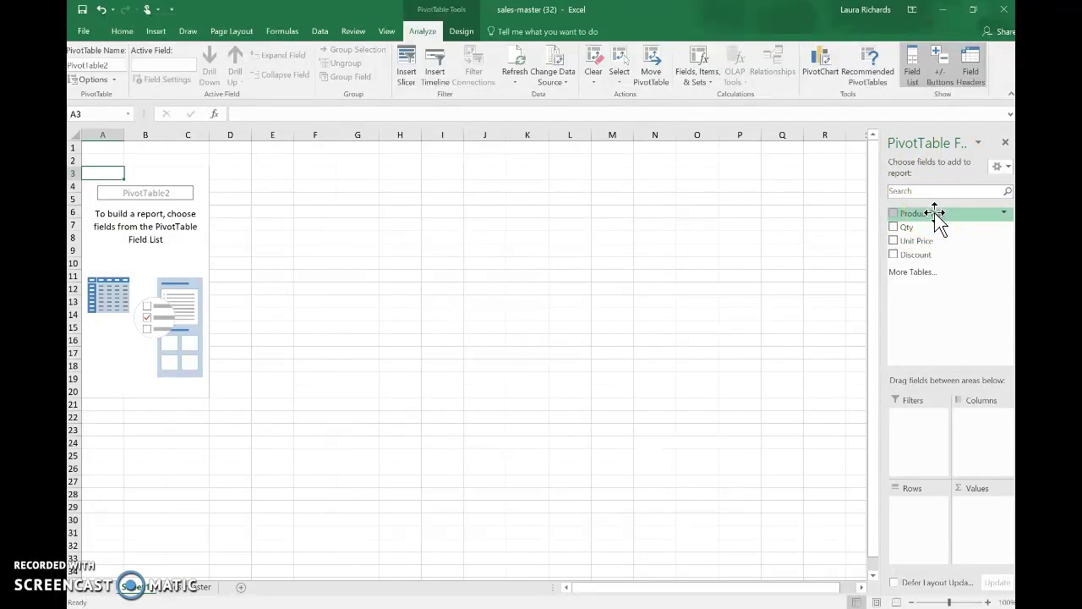
{"action": "left_click_drag", "start_coordinate": [936, 216], "coordinate": [916, 510]}
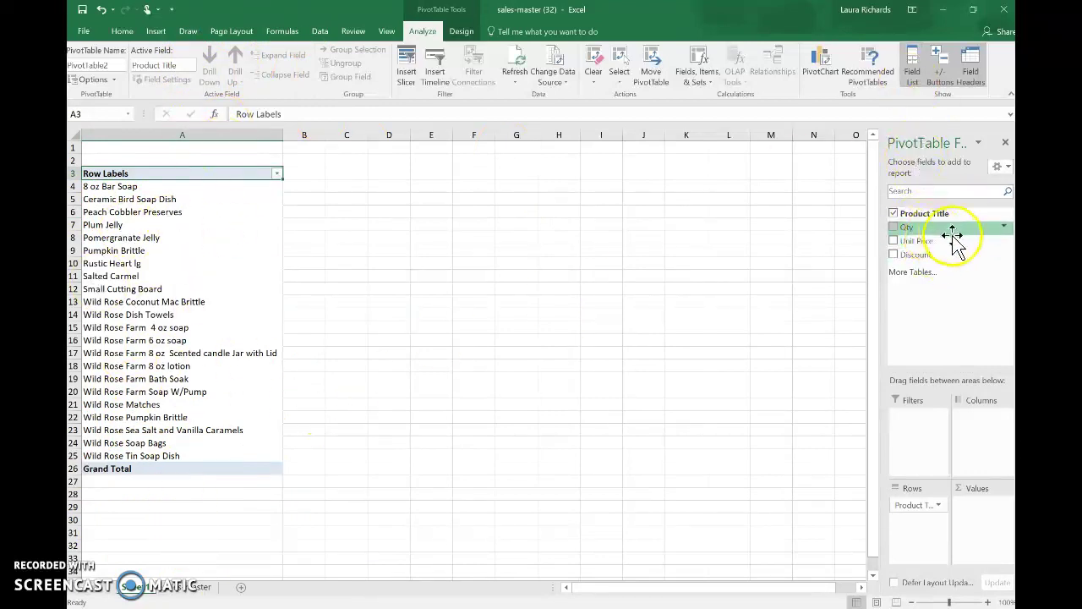
{"action": "left_click_drag", "start_coordinate": [962, 227], "coordinate": [978, 501]}
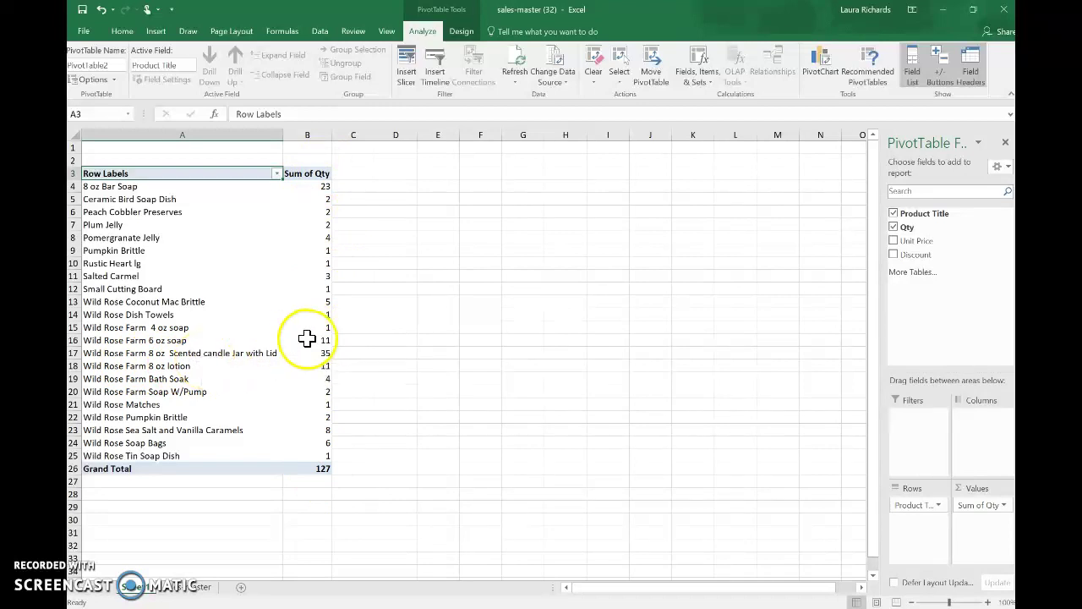
{"action": "left_click_drag", "start_coordinate": [923, 245], "coordinate": [998, 550]}
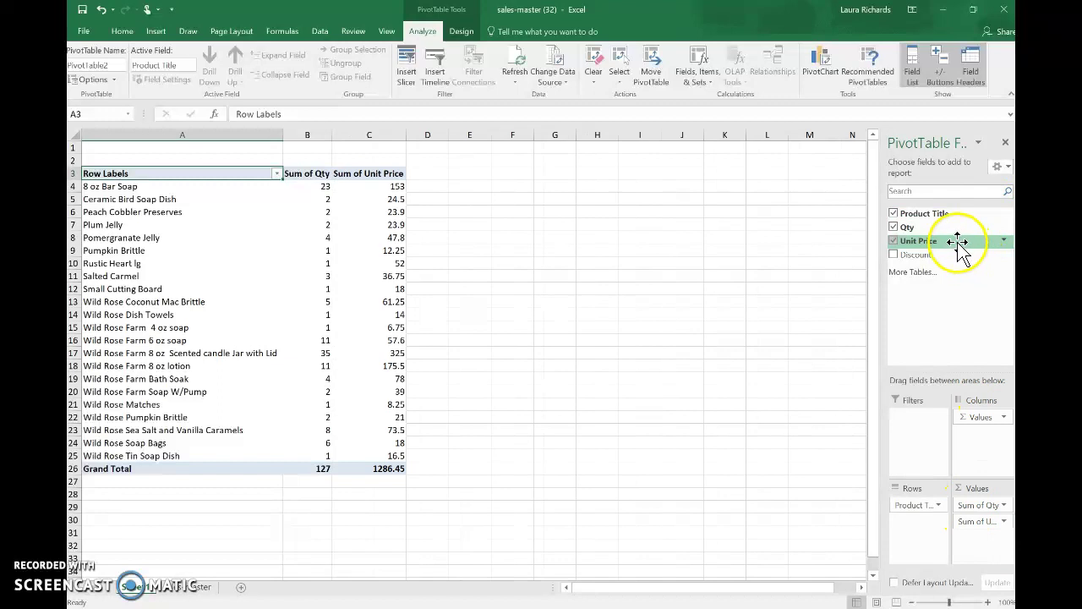
{"action": "left_click_drag", "start_coordinate": [954, 253], "coordinate": [980, 535]}
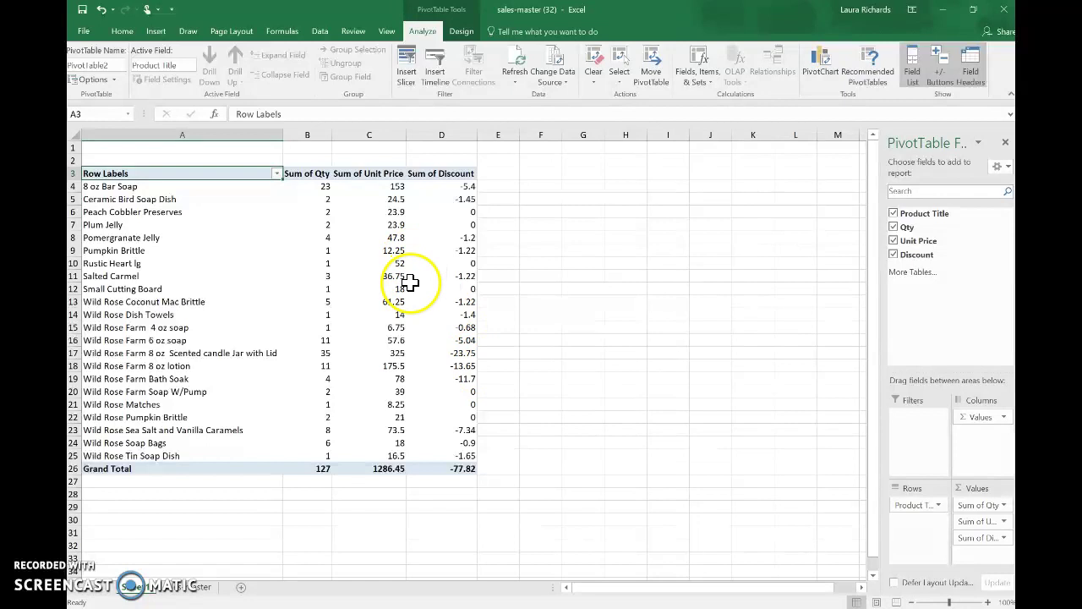
Format the PivotTable's Unit Price and Discount values, including the Grand Total row (C4:D26), as Currency with two decimals and the $ symbol.
{"action": "mouse_move", "coordinate": [410, 285]}
{"action": "mouse_move", "coordinate": [410, 189]}
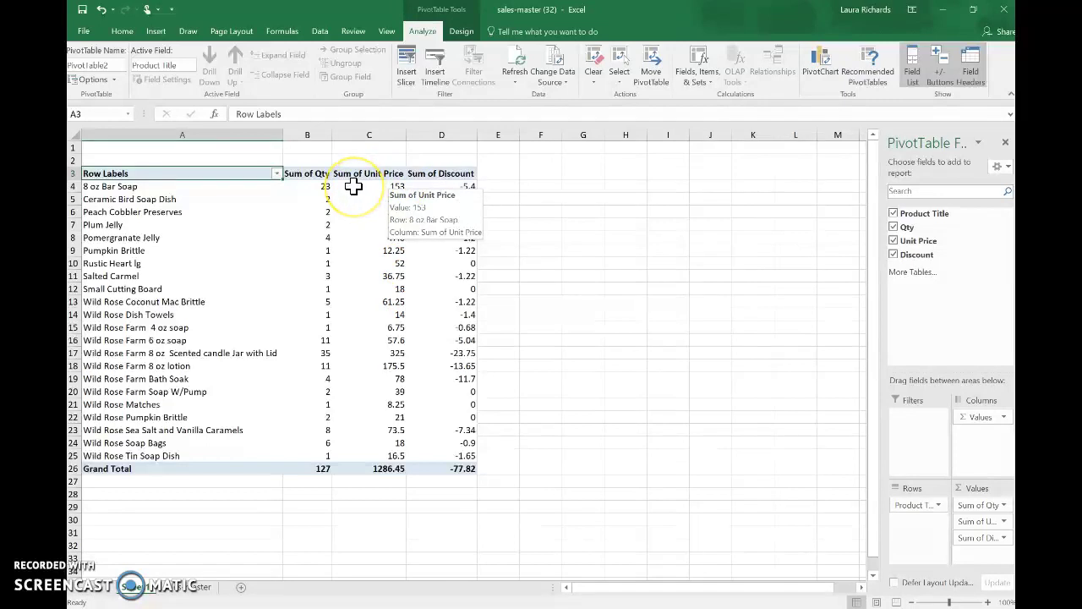
{"action": "left_click_drag", "start_coordinate": [353, 186], "coordinate": [448, 451]}
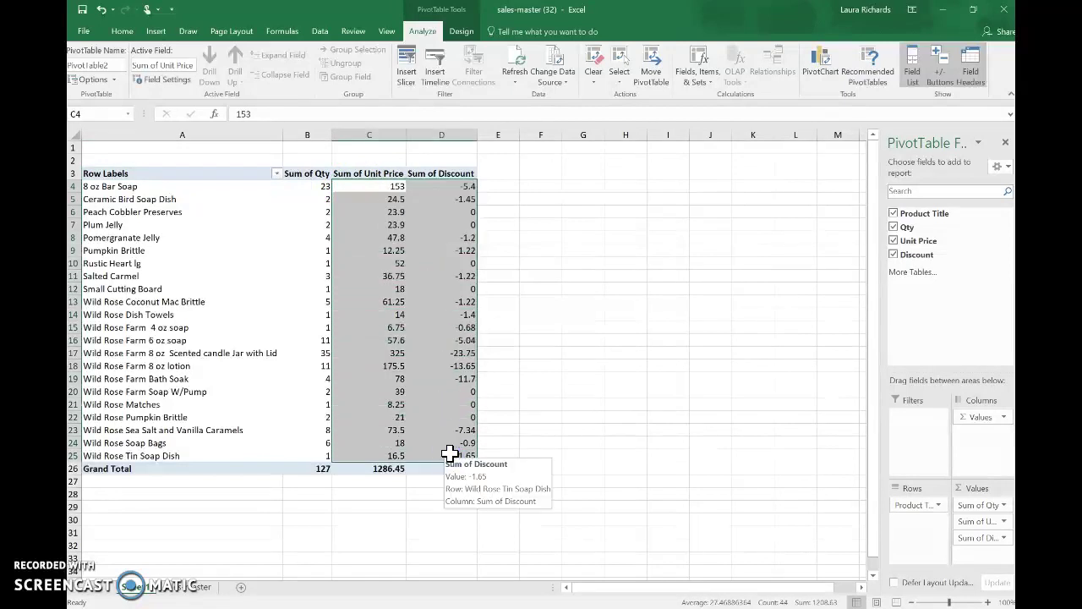
{"action": "left_click", "coordinate": [363, 185]}
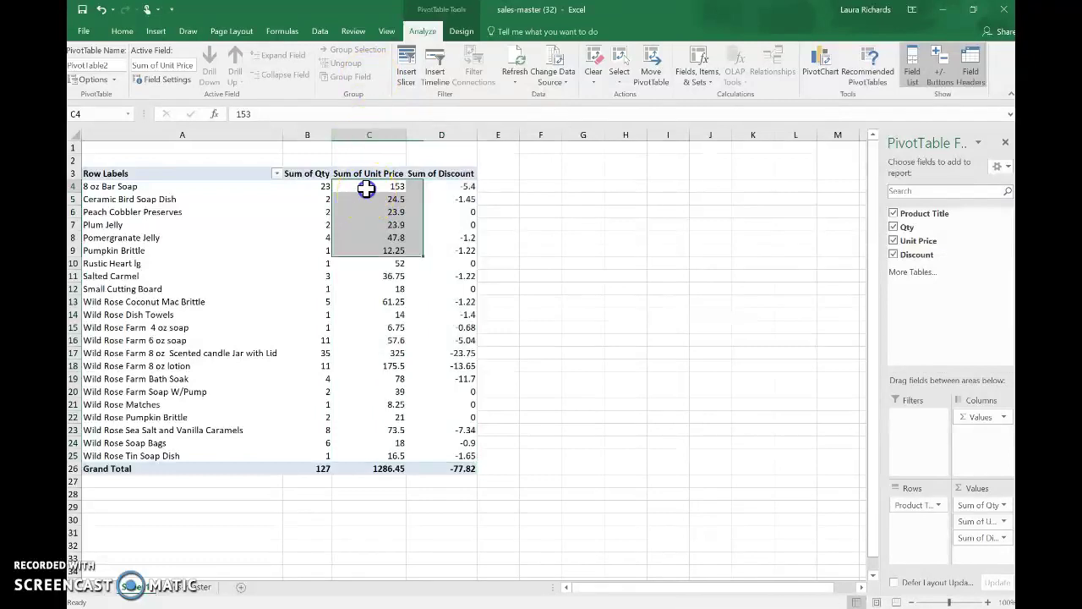
{"action": "left_click_drag", "start_coordinate": [362, 184], "coordinate": [440, 466]}
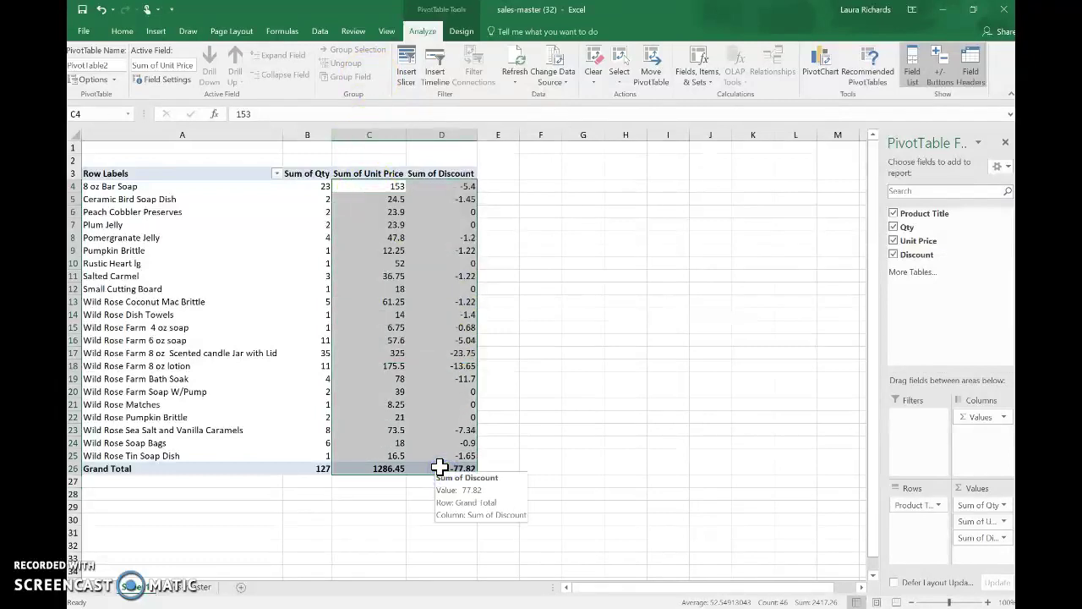
{"action": "right_click", "coordinate": [438, 441]}
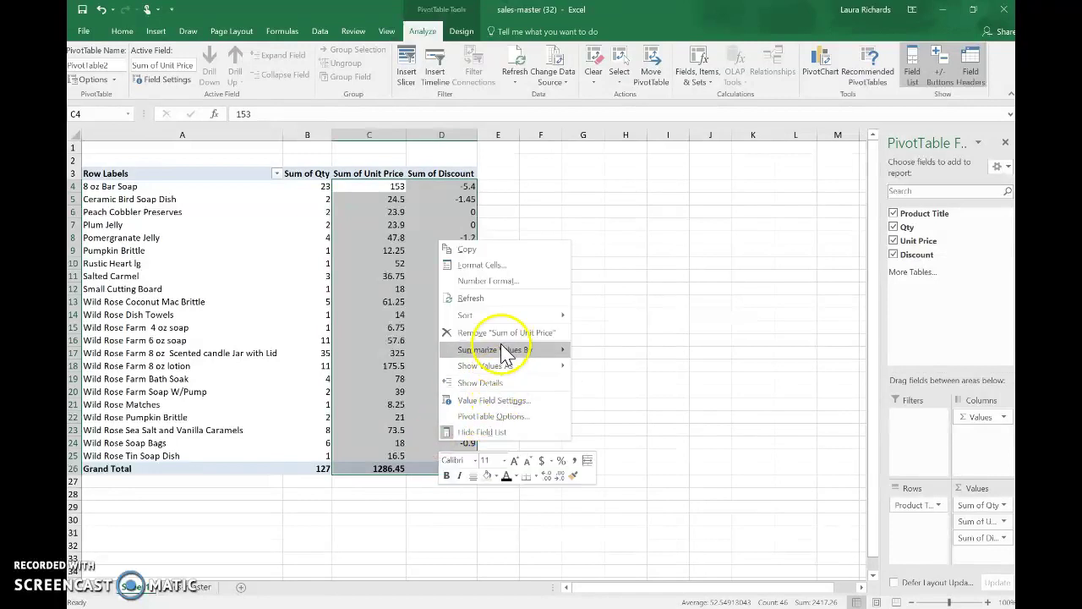
{"action": "left_click", "coordinate": [518, 266]}
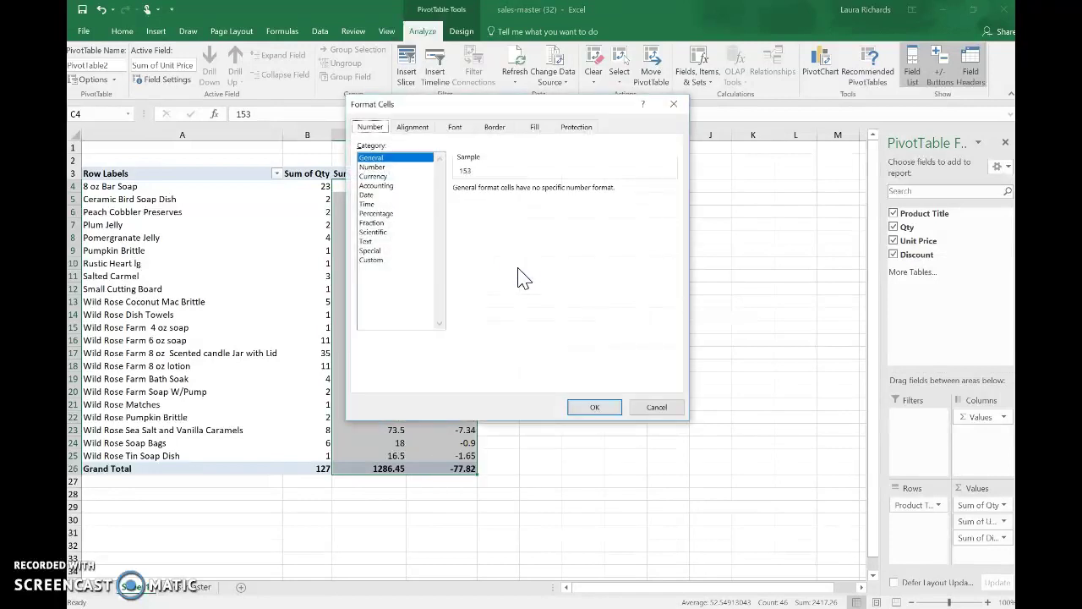
{"action": "left_click", "coordinate": [376, 176]}
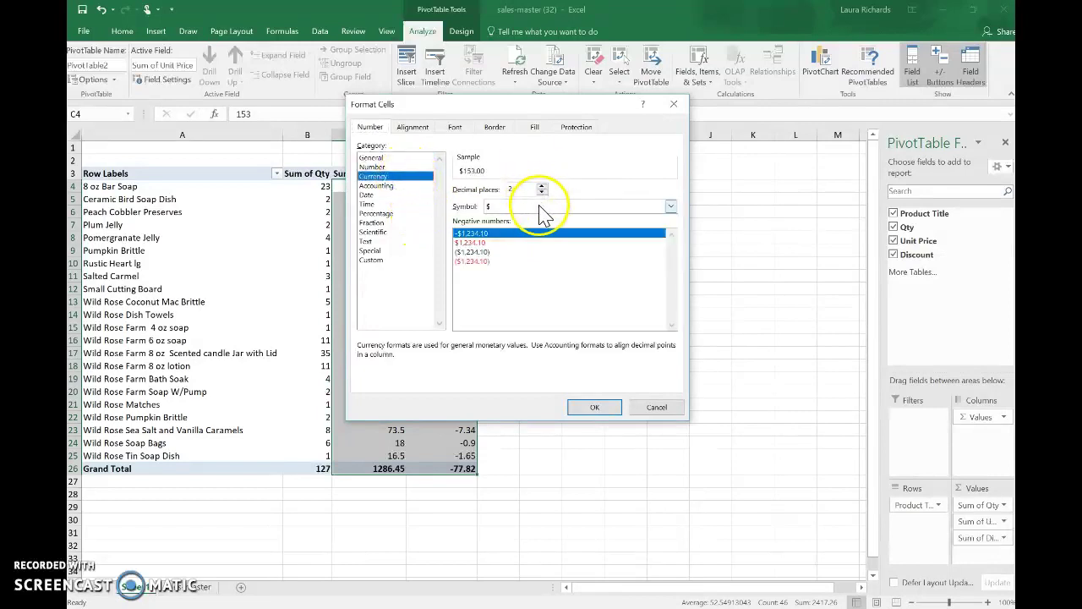
{"action": "left_click", "coordinate": [594, 407]}
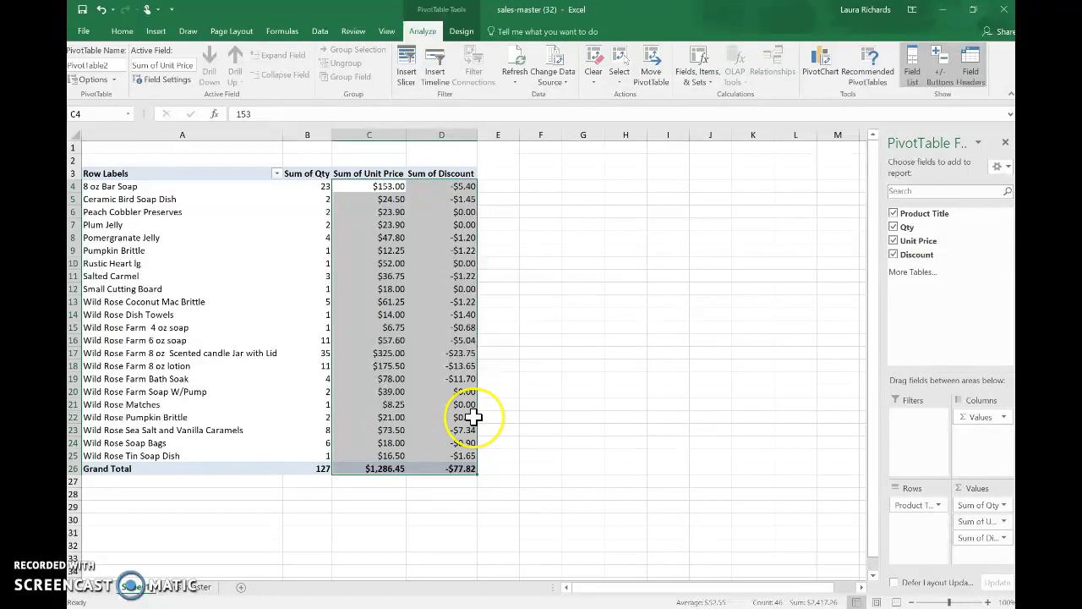
Format the blank cells E4:E26 beside the PivotTable as Currency with two decimals.
{"action": "mouse_move", "coordinate": [472, 416]}
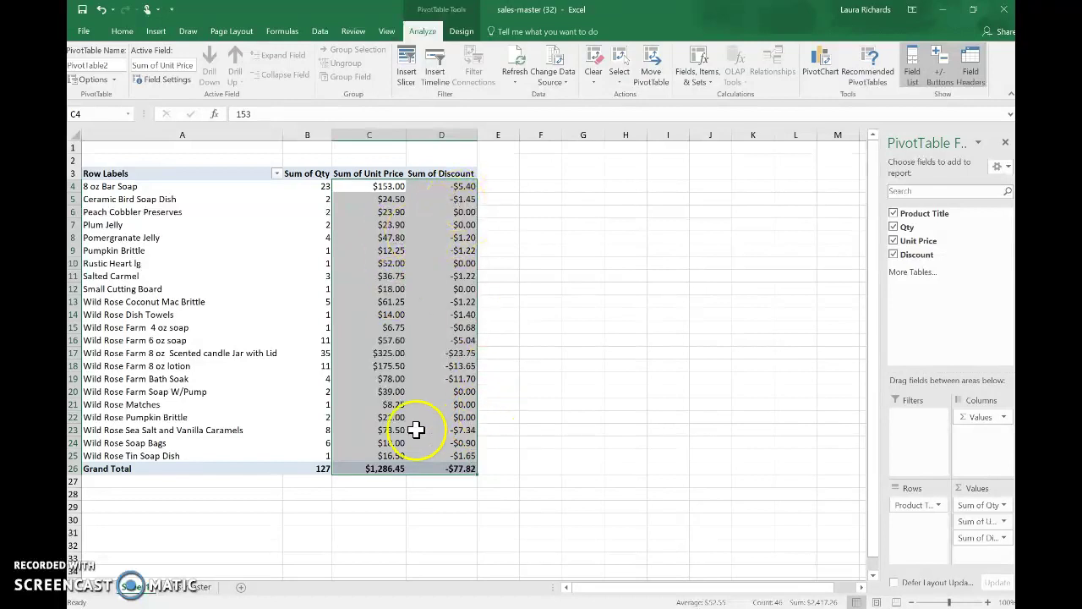
{"action": "left_click", "coordinate": [510, 185]}
{"action": "left_click_drag", "start_coordinate": [510, 185], "coordinate": [499, 469]}
{"action": "right_click", "coordinate": [499, 469]}
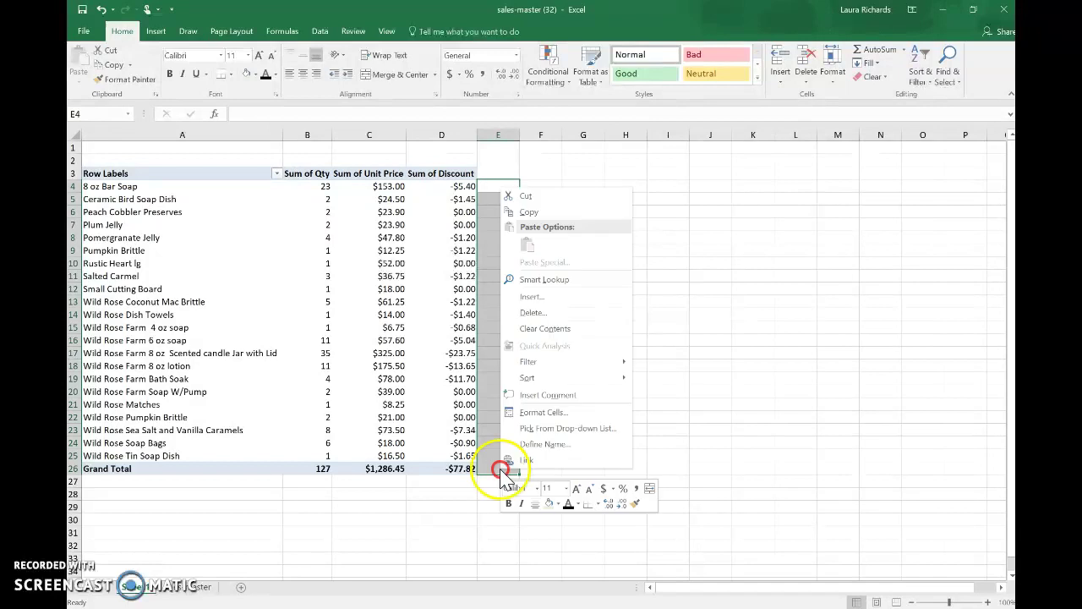
{"action": "left_click", "coordinate": [590, 413]}
{"action": "left_click", "coordinate": [486, 324]}
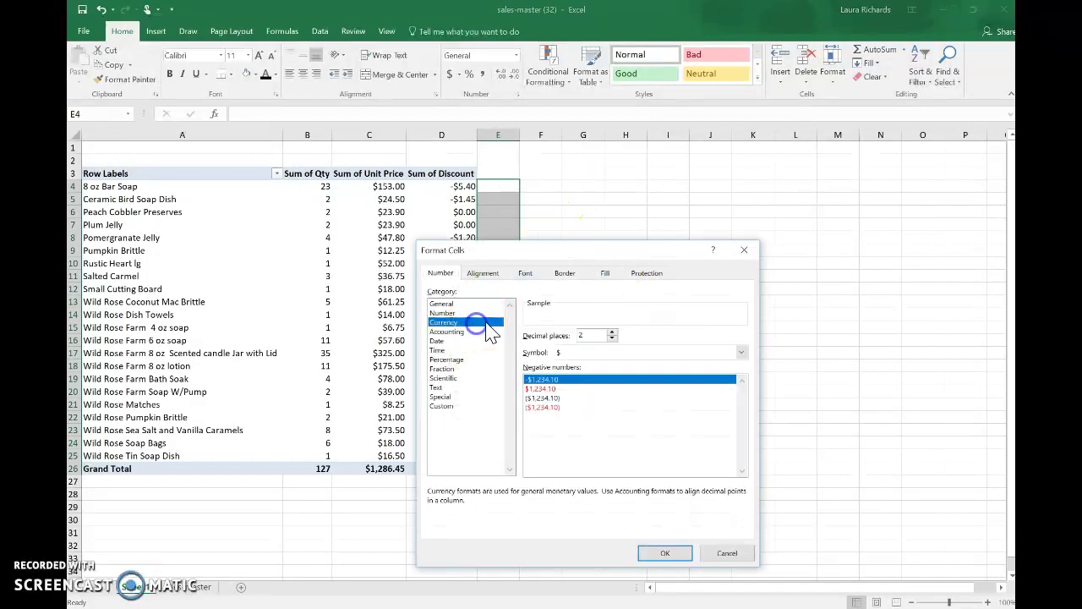
{"action": "left_click", "coordinate": [664, 553]}
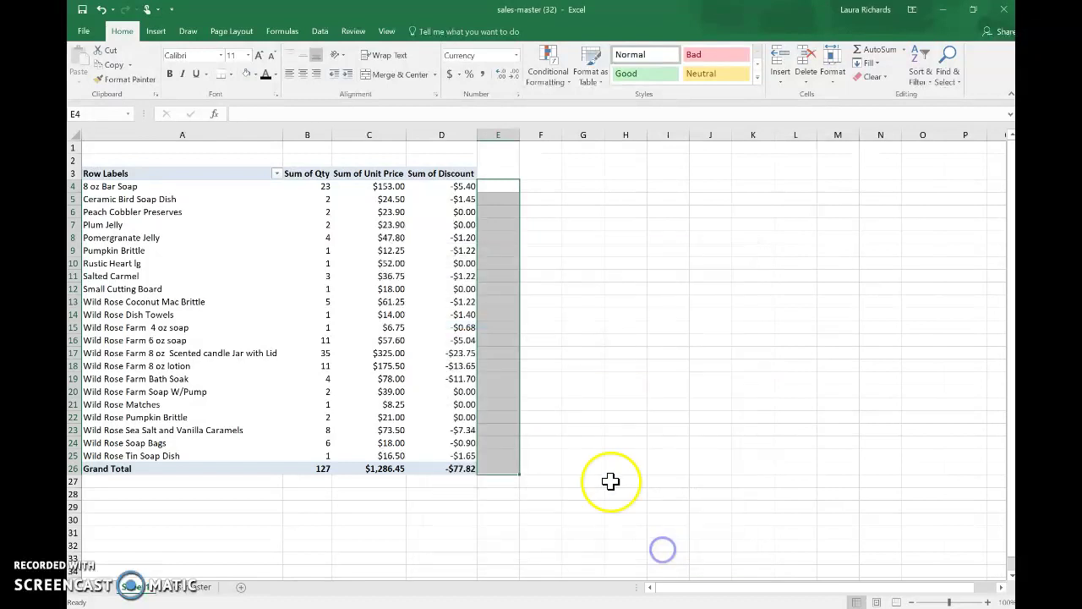
Enter an AutoSum formula in E4 that adds only the unit price and discount, =SUM(C4:D4).
{"action": "left_click", "coordinate": [498, 186]}
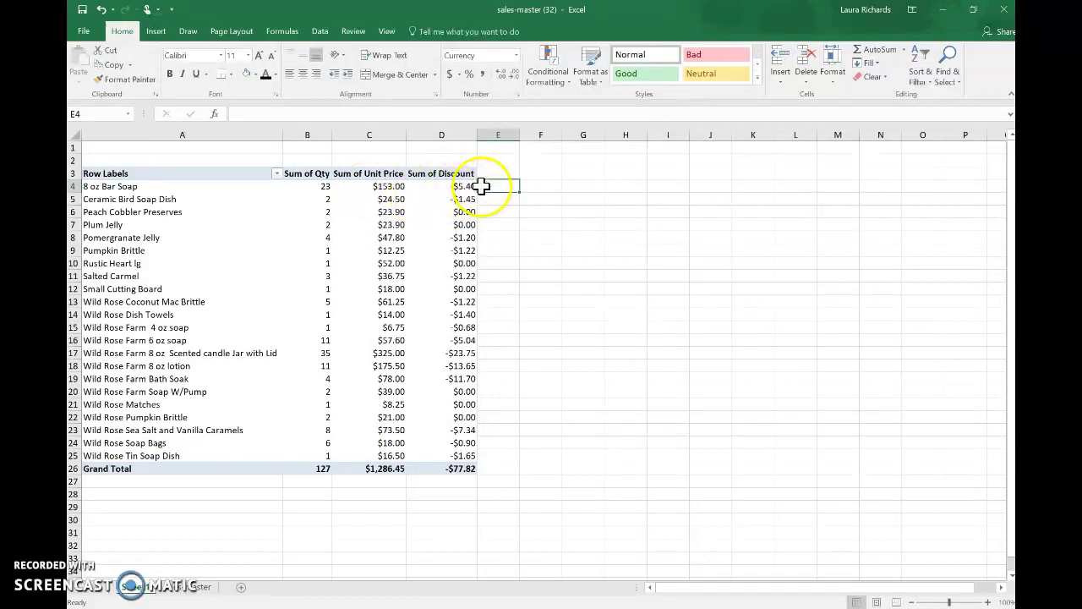
{"action": "left_click", "coordinate": [882, 48]}
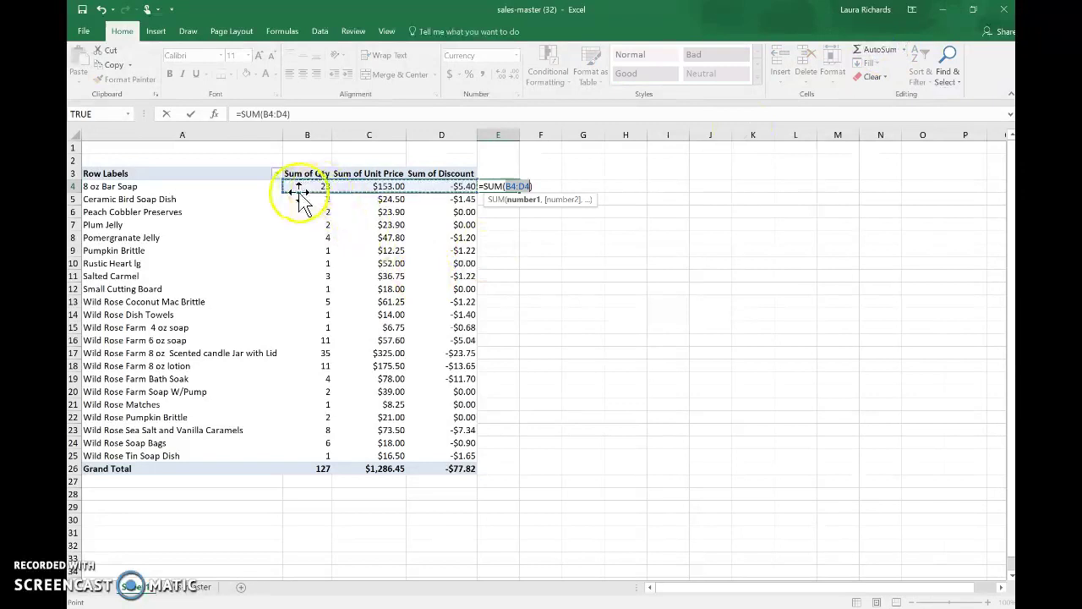
{"action": "left_click_drag", "start_coordinate": [351, 186], "coordinate": [398, 197]}
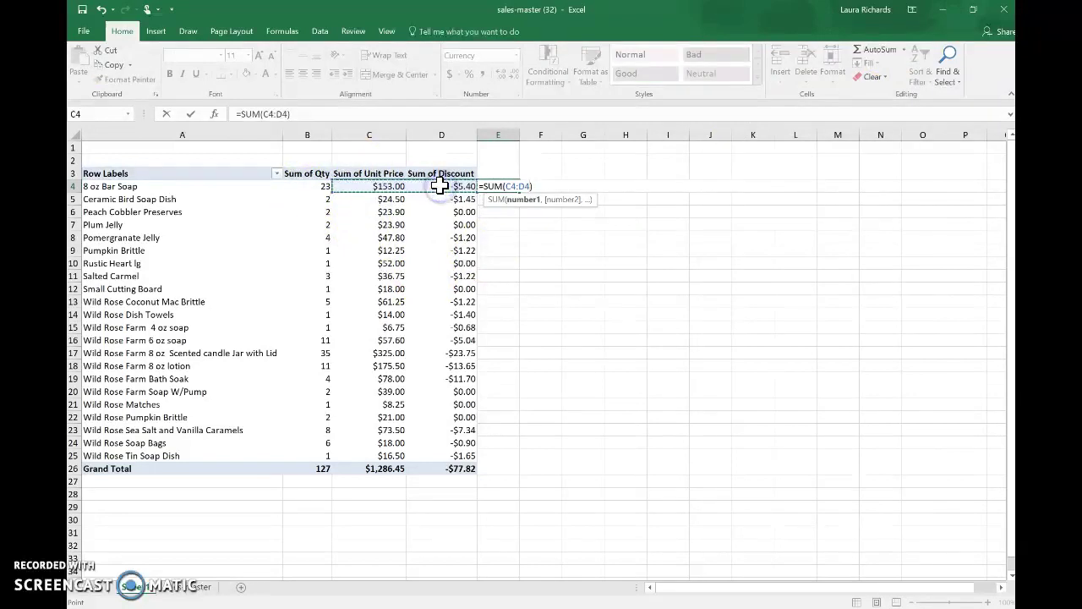
{"action": "key", "text": "Return"}
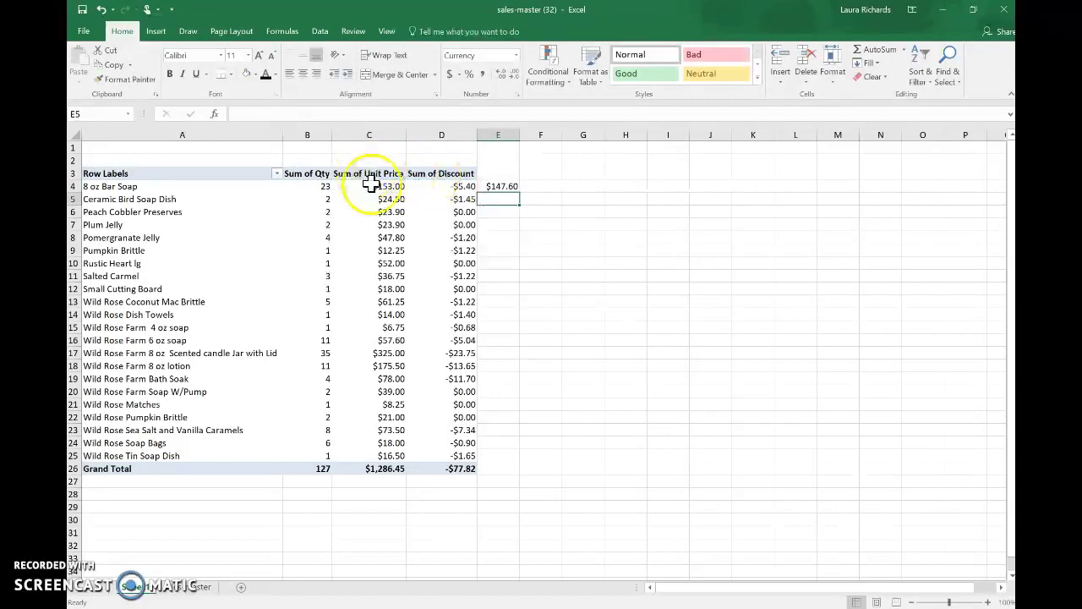
Copy the E4 sum formula into E5:E25 for the remaining products.
{"action": "mouse_move", "coordinate": [359, 187]}
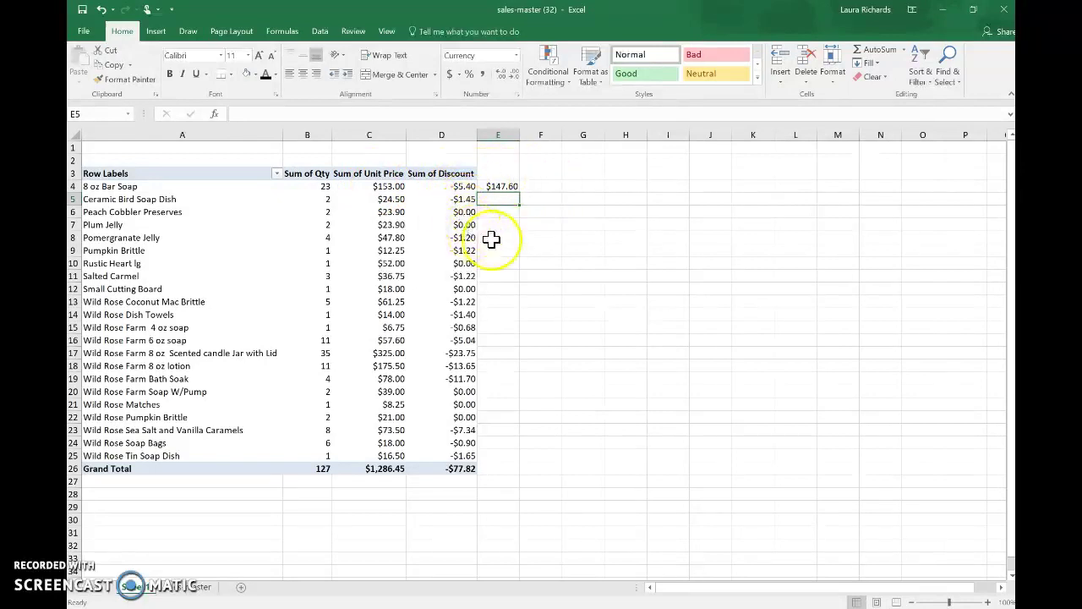
{"action": "left_click", "coordinate": [515, 185]}
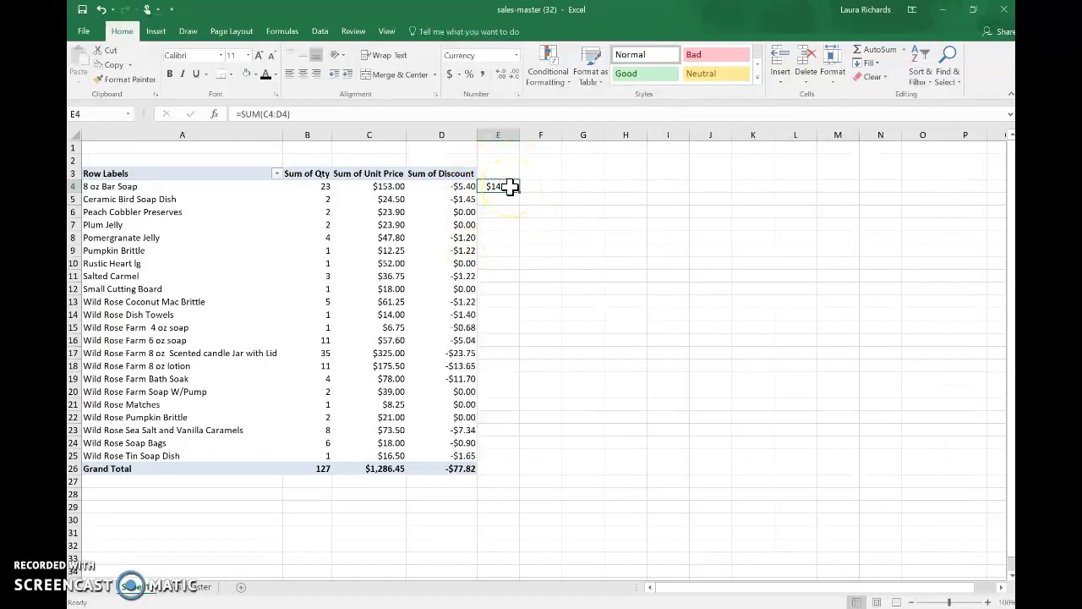
{"action": "key", "text": "ctrl+c"}
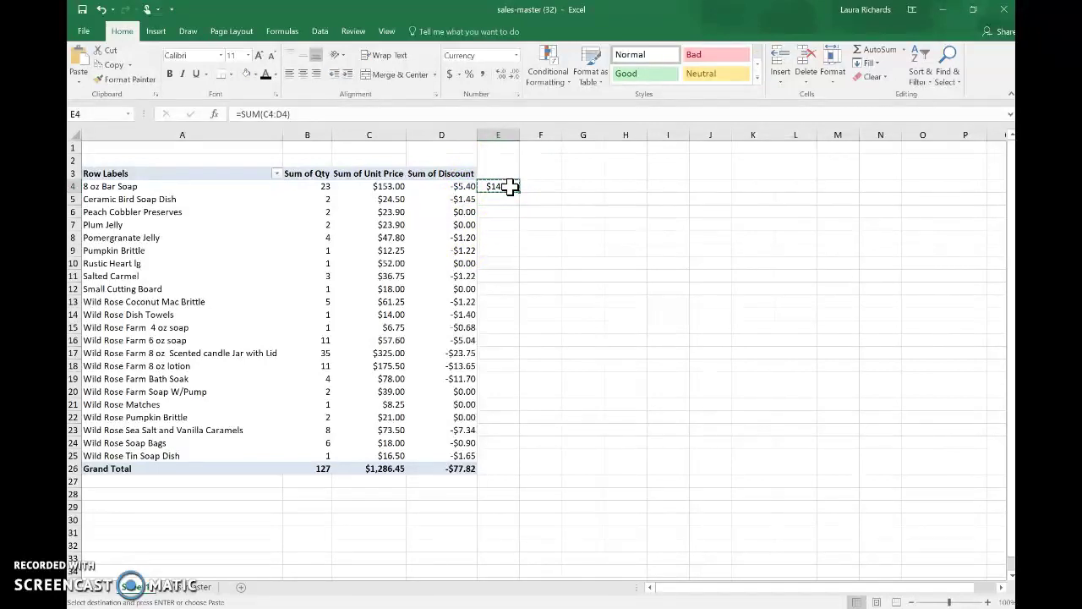
{"action": "right_click", "coordinate": [510, 187]}
{"action": "left_click", "coordinate": [531, 210]}
{"action": "left_click_drag", "start_coordinate": [498, 202], "coordinate": [499, 452]}
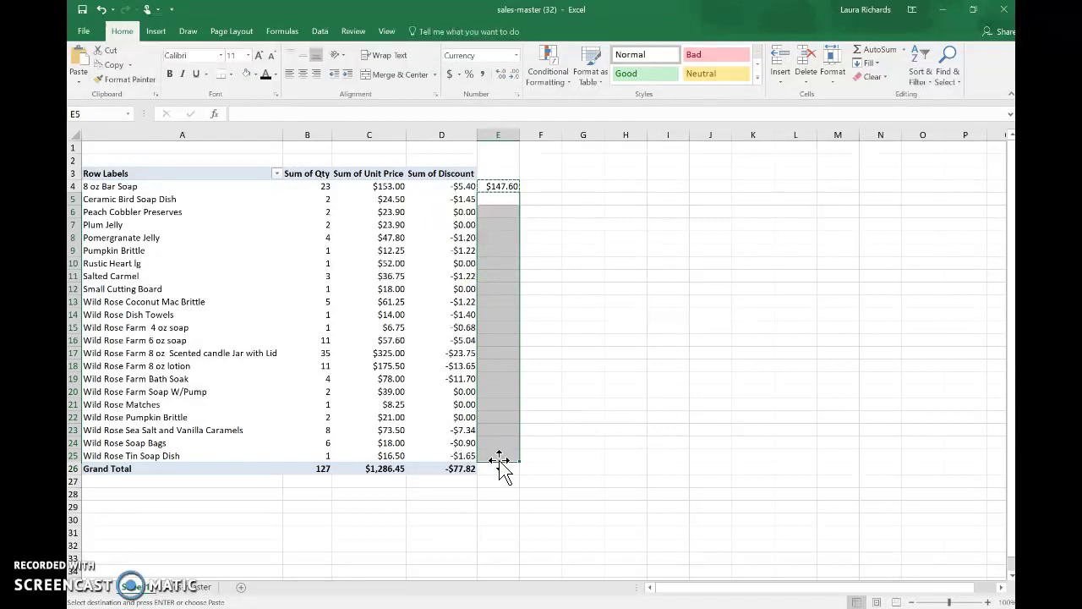
{"action": "right_click", "coordinate": [497, 456]}
{"action": "left_click", "coordinate": [560, 403]}
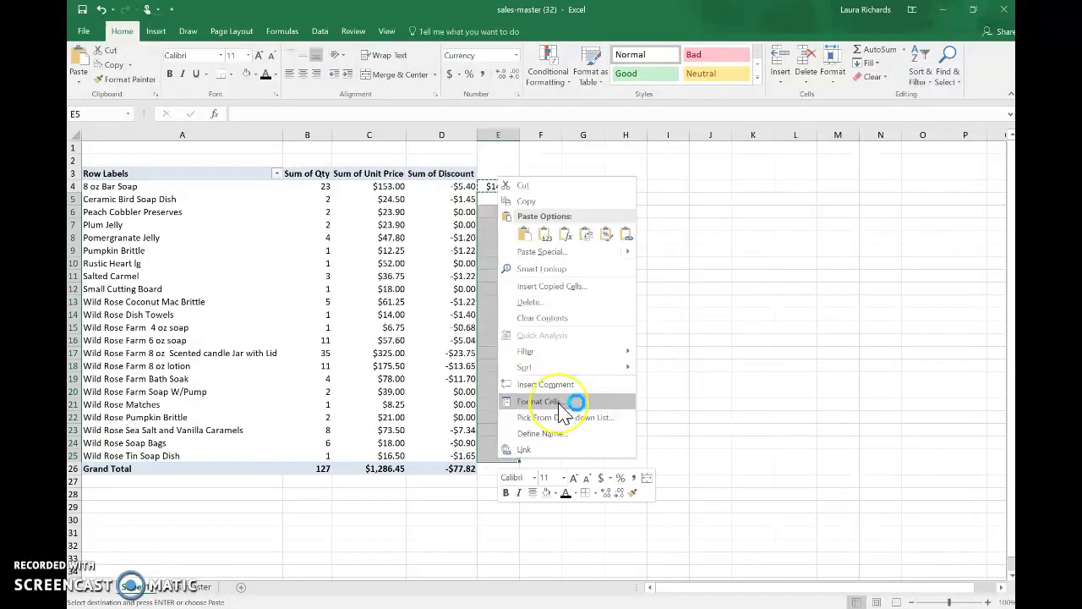
{"action": "left_click", "coordinate": [524, 235]}
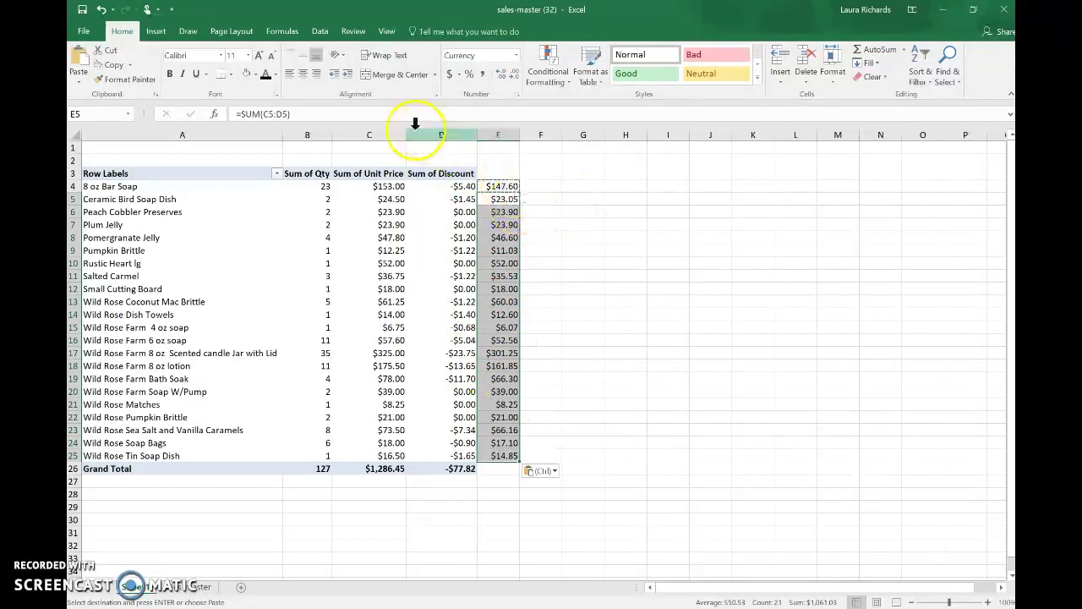
Total the net sales column in the Grand Total row by entering =SUM(E4:E25) in E26.
{"action": "left_click", "coordinate": [493, 470]}
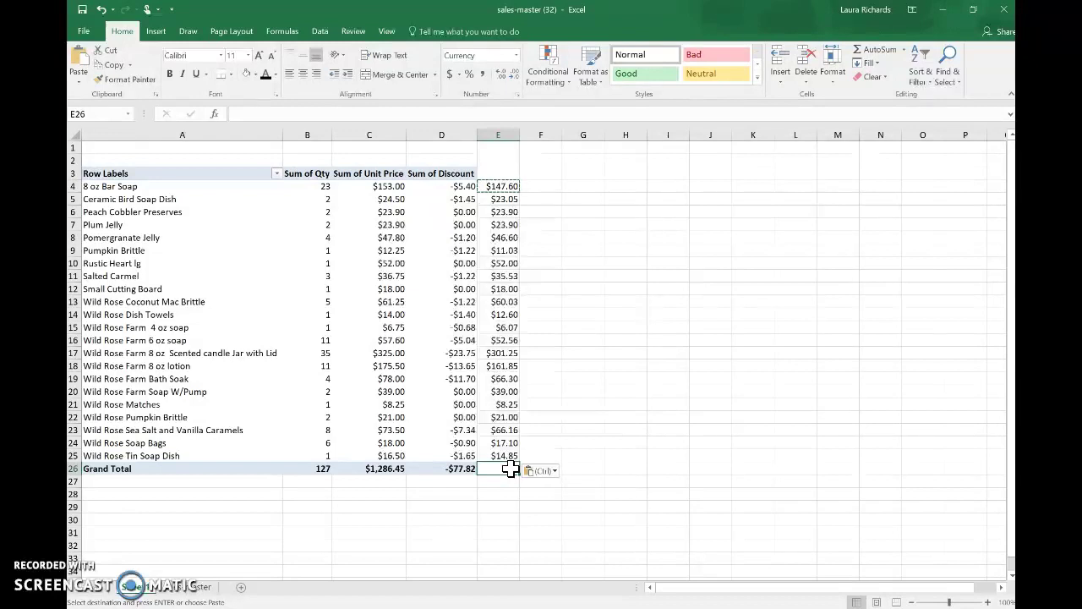
{"action": "left_click", "coordinate": [877, 51]}
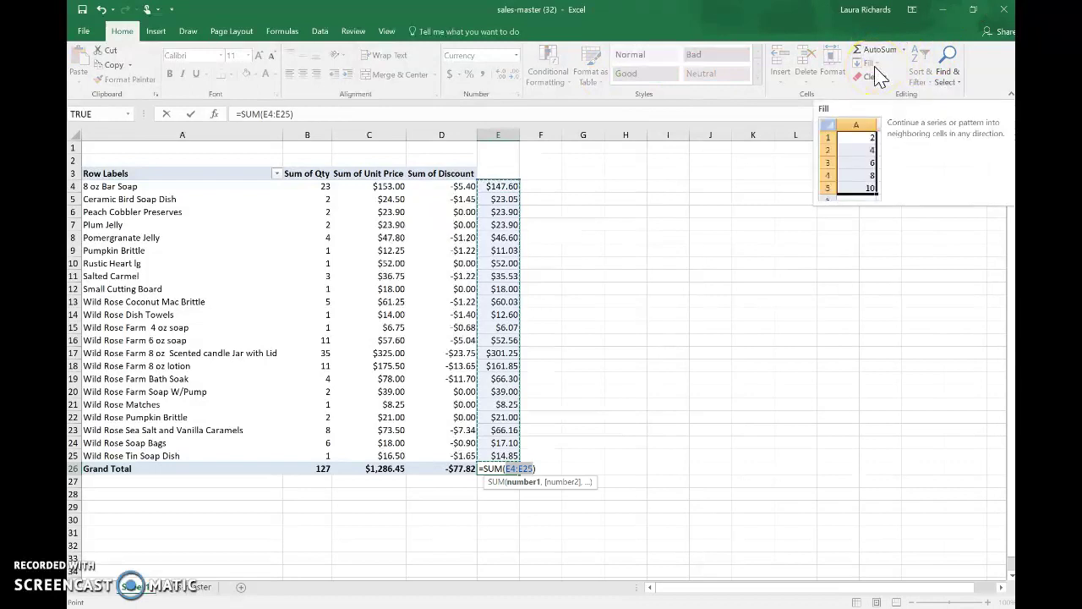
{"action": "key", "text": "Return"}
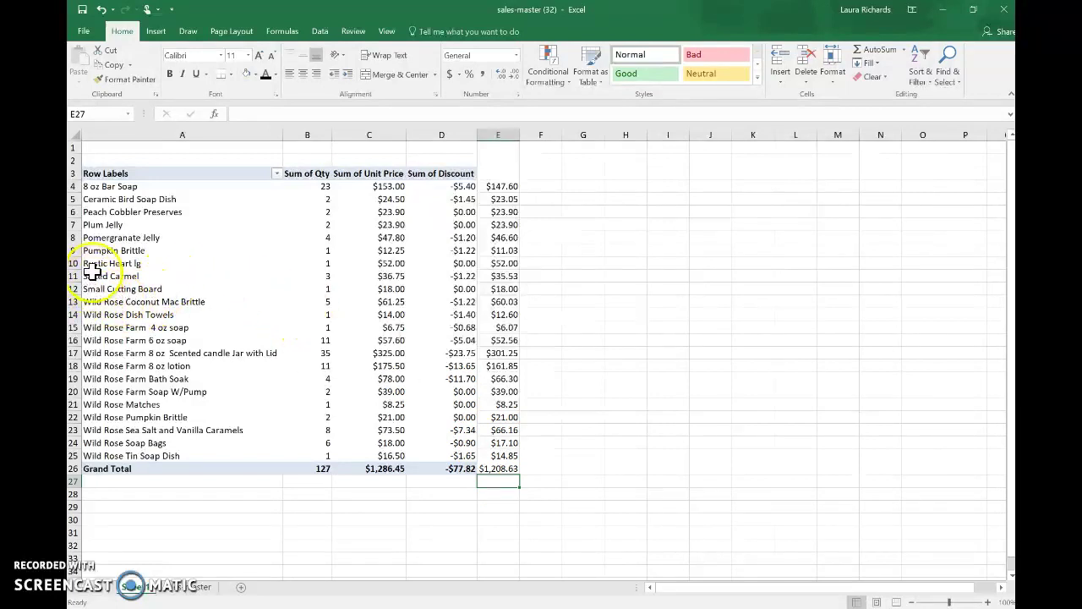
Copy the whole summary A3:E26 into A1 of a new sheet, shifting cells down, and fit column A to its contents.
{"action": "left_click_drag", "start_coordinate": [87, 173], "coordinate": [505, 474]}
{"action": "right_click", "coordinate": [505, 471]}
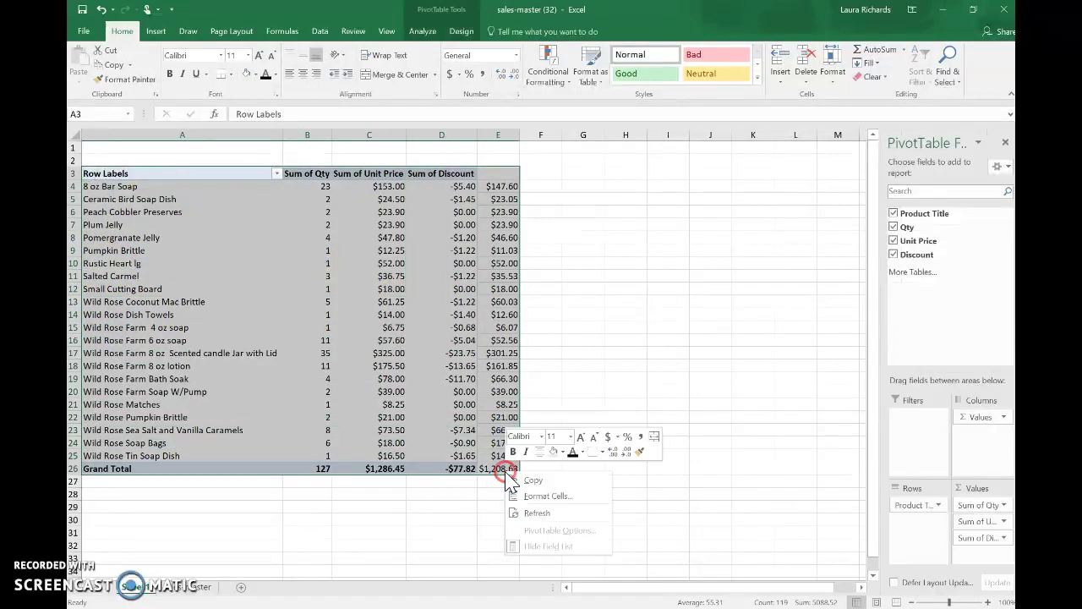
{"action": "left_click", "coordinate": [560, 481]}
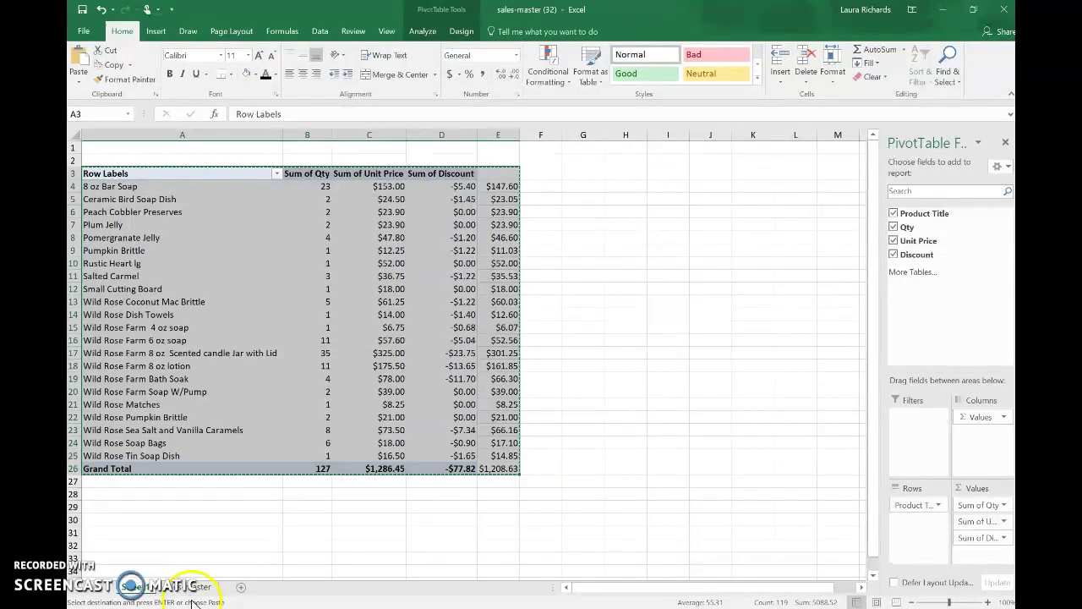
{"action": "left_click", "coordinate": [243, 589]}
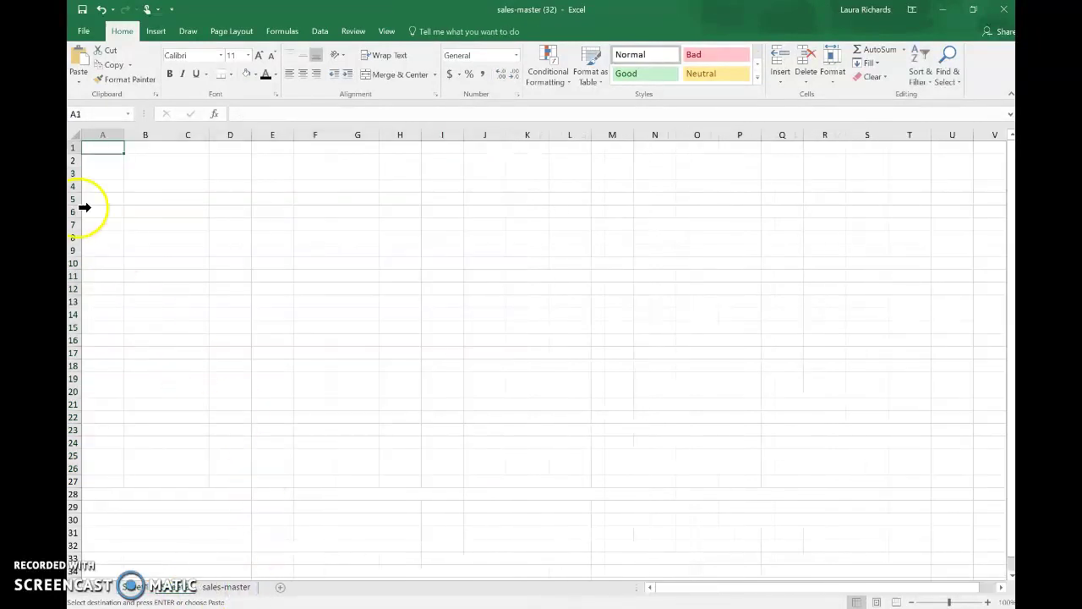
{"action": "right_click", "coordinate": [103, 147]}
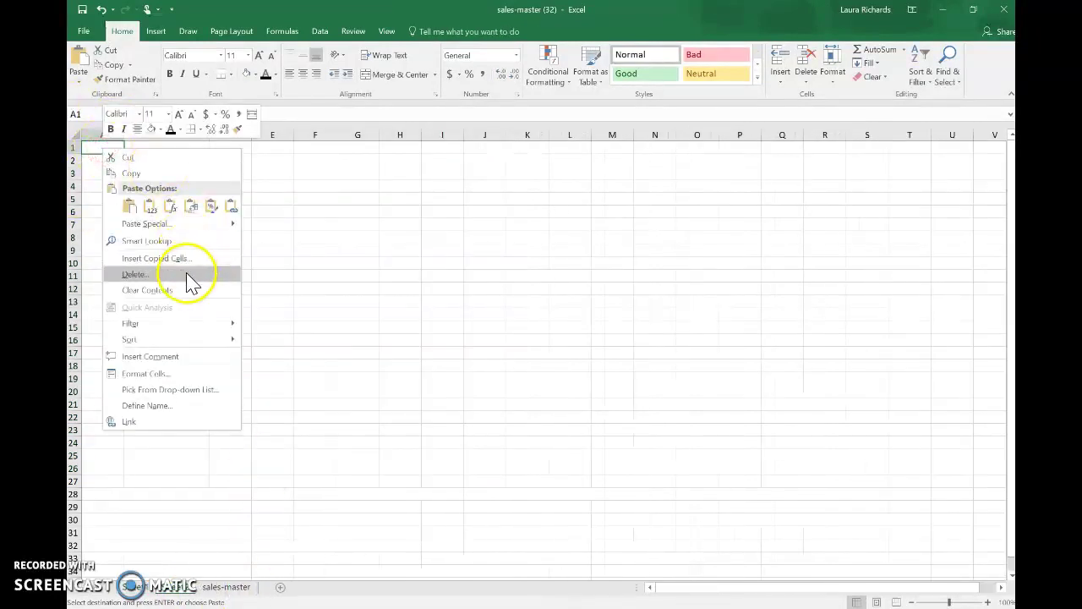
{"action": "left_click", "coordinate": [191, 268]}
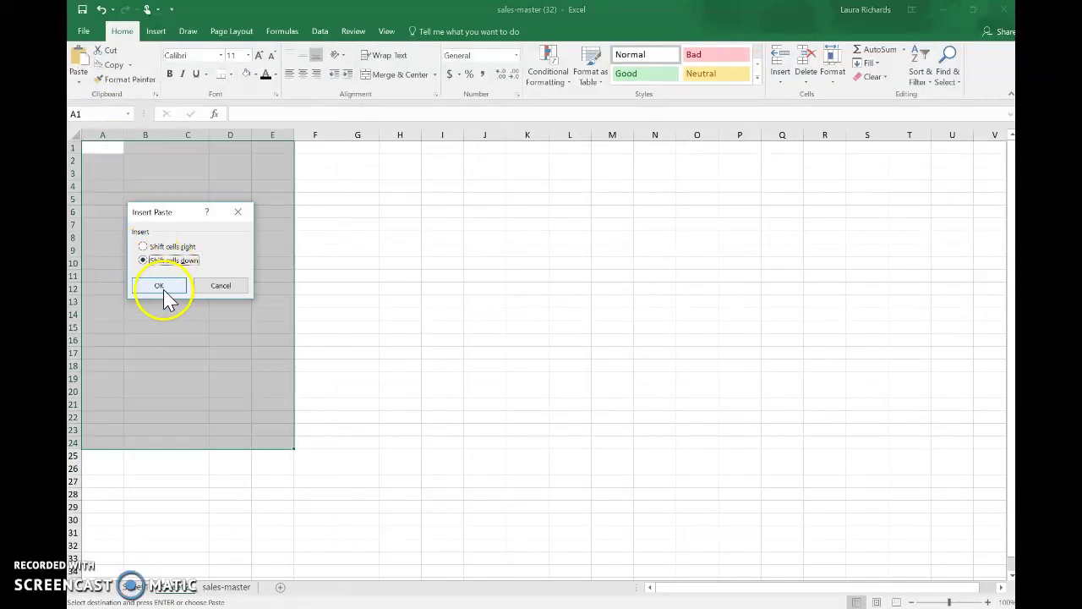
{"action": "left_click", "coordinate": [166, 289]}
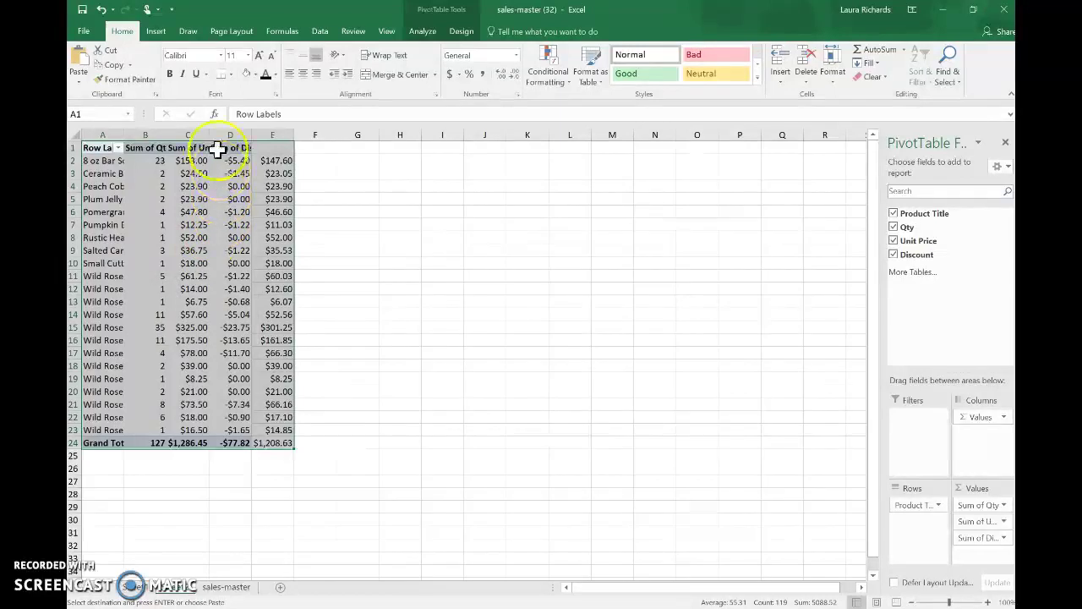
{"action": "double_click", "coordinate": [123, 135]}
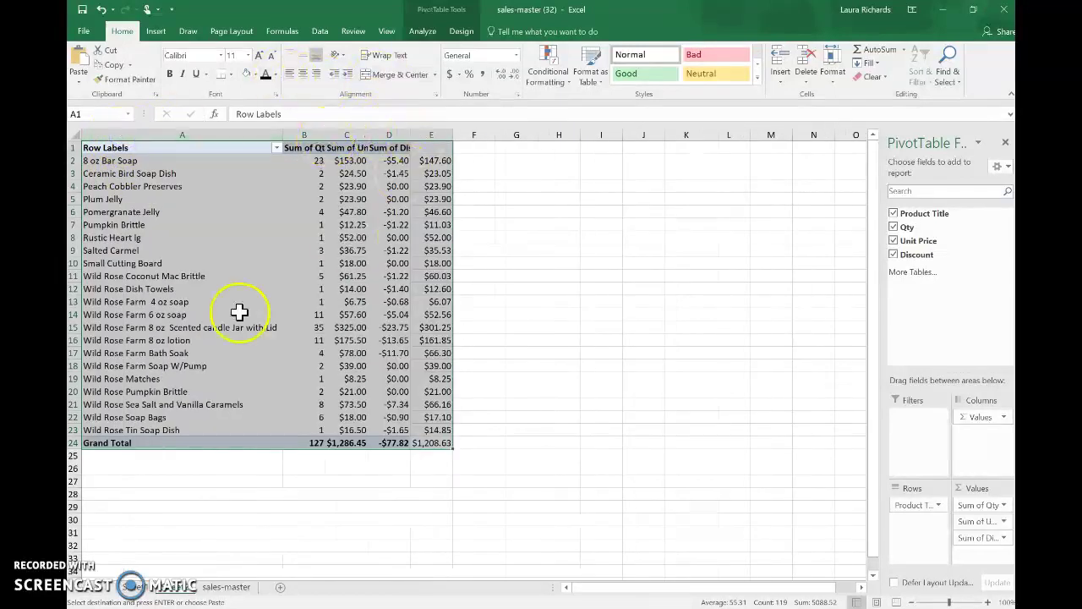
Try to delete the Rustic Heart lg row from the copied PivotTable.
{"action": "left_click", "coordinate": [73, 238]}
{"action": "right_click", "coordinate": [73, 238]}
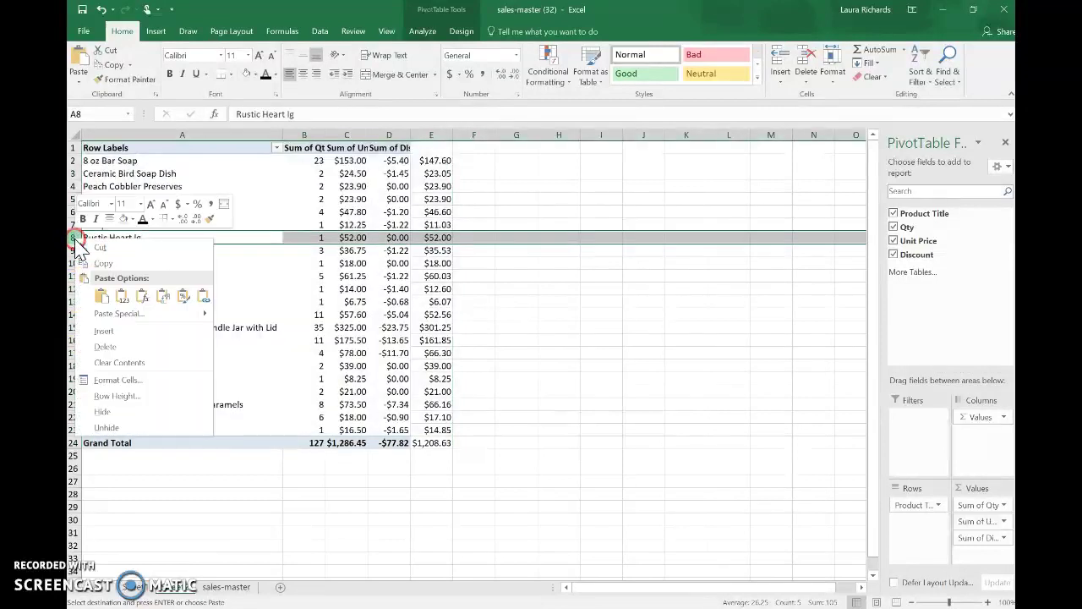
{"action": "left_click", "coordinate": [120, 348]}
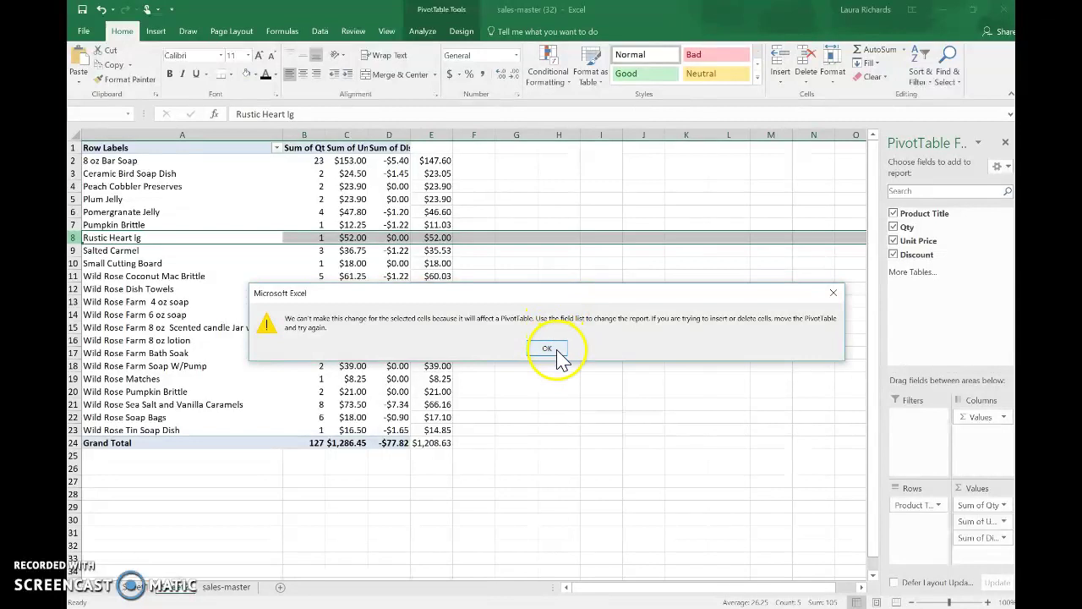
{"action": "left_click", "coordinate": [547, 347]}
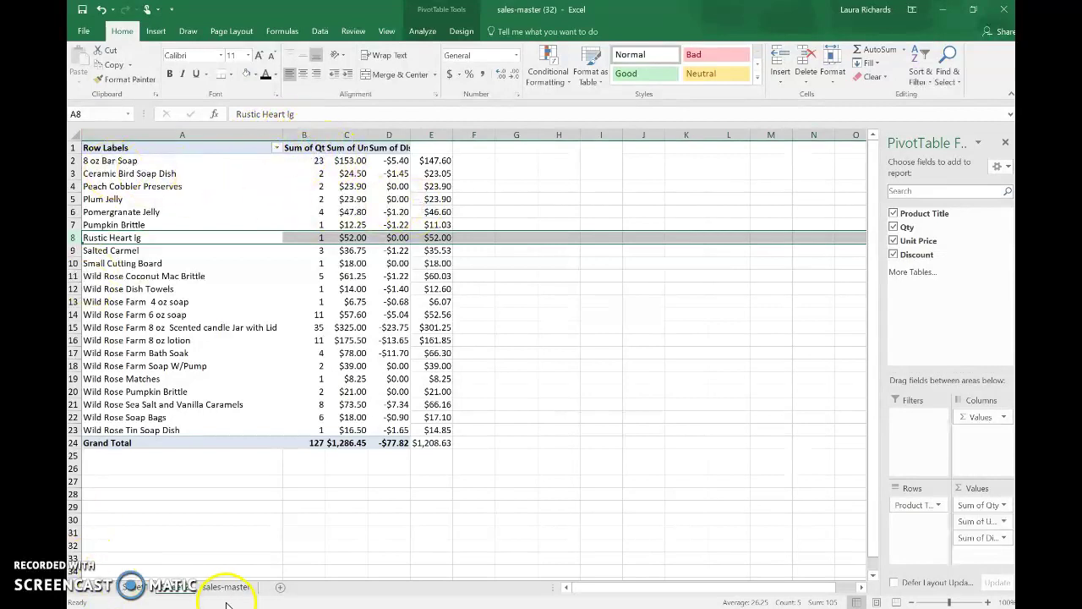
Delete the new sheet that holds the pasted PivotTable copy.
{"action": "right_click", "coordinate": [179, 589]}
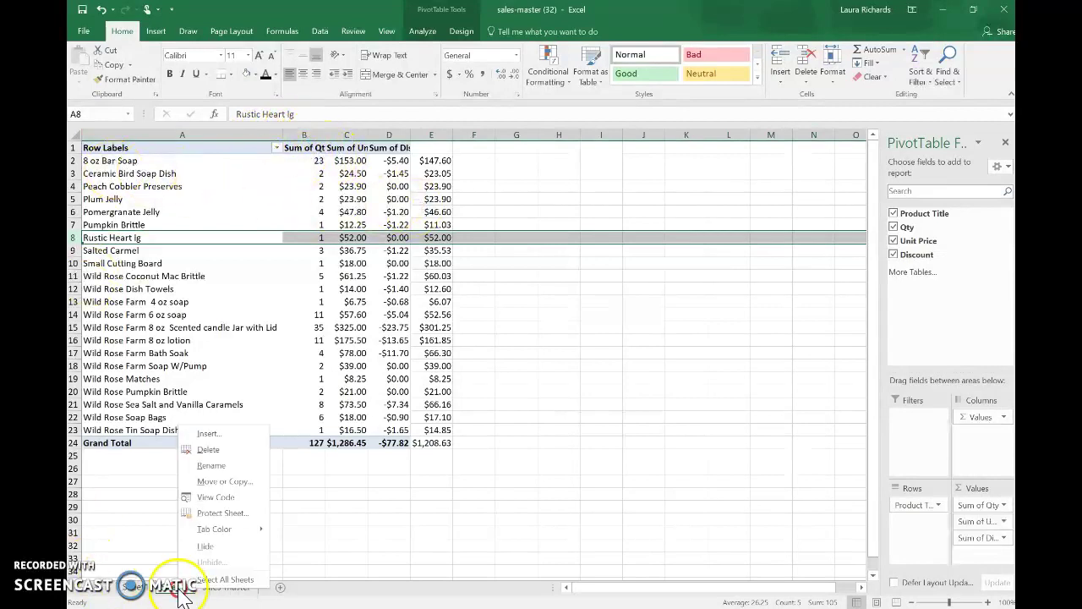
{"action": "left_click", "coordinate": [235, 451]}
{"action": "left_click", "coordinate": [522, 347]}
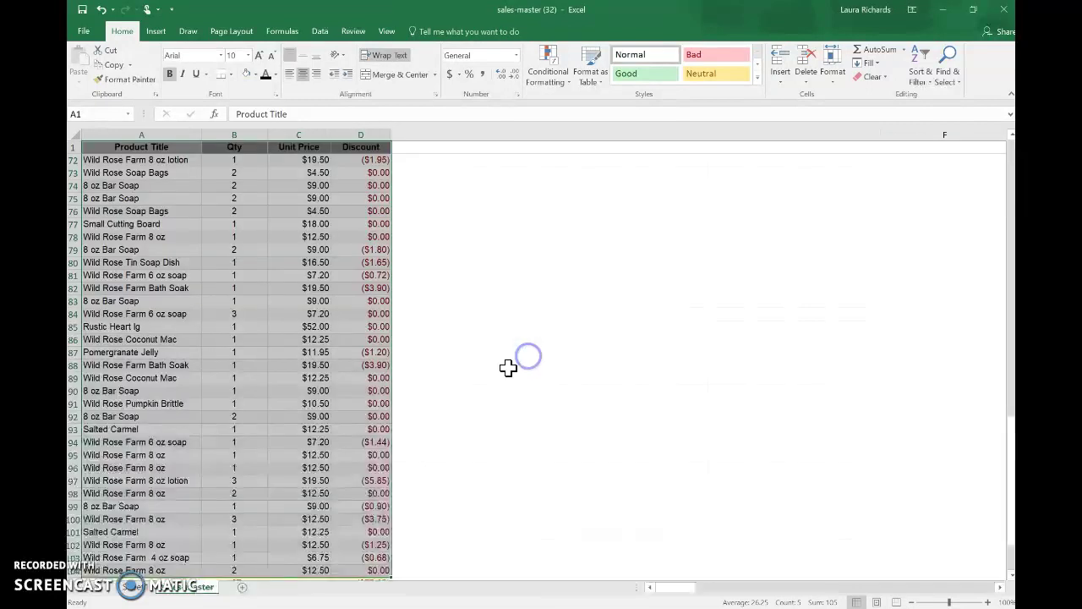
Copy only the product rows A4:E25 into A1 of a new sheet, shifting cells down, and fit column A to its contents.
{"action": "left_click", "coordinate": [135, 588]}
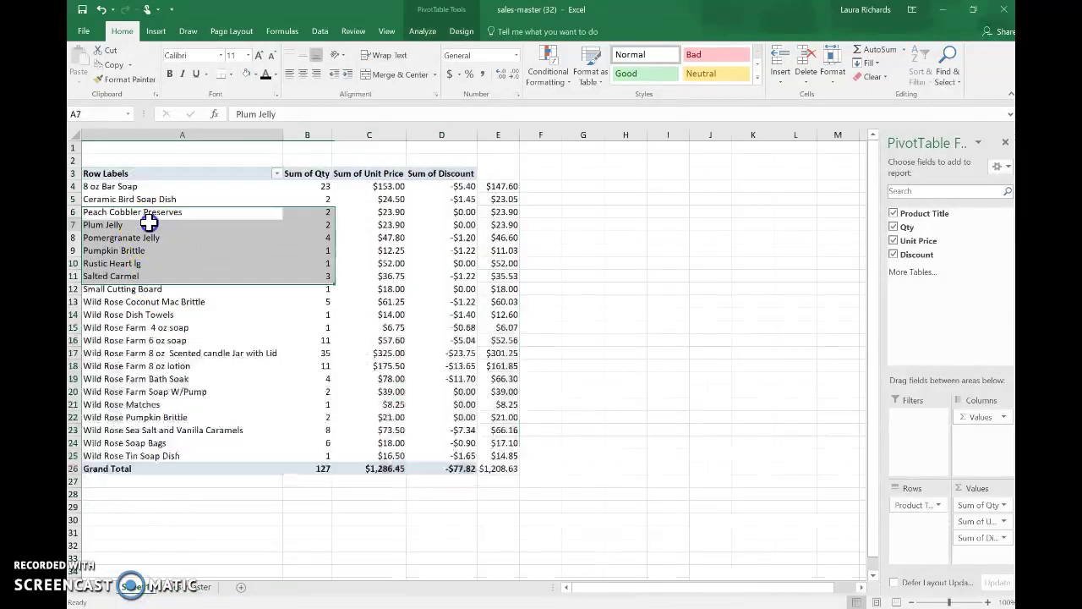
{"action": "left_click", "coordinate": [133, 187]}
{"action": "left_click_drag", "start_coordinate": [132, 187], "coordinate": [509, 457]}
{"action": "key", "text": "ctrl+c"}
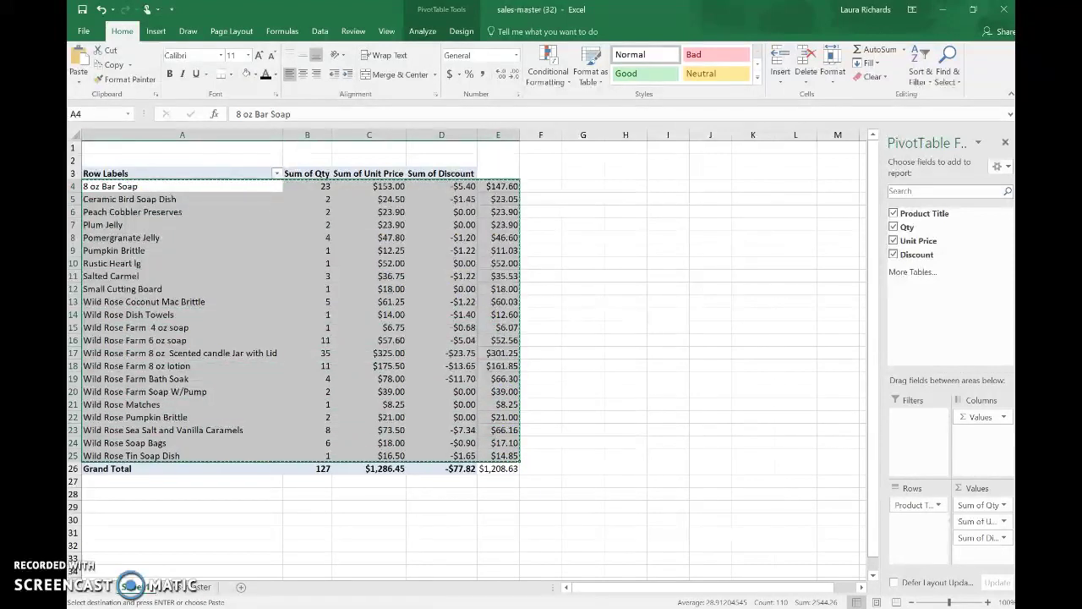
{"action": "left_click", "coordinate": [241, 586]}
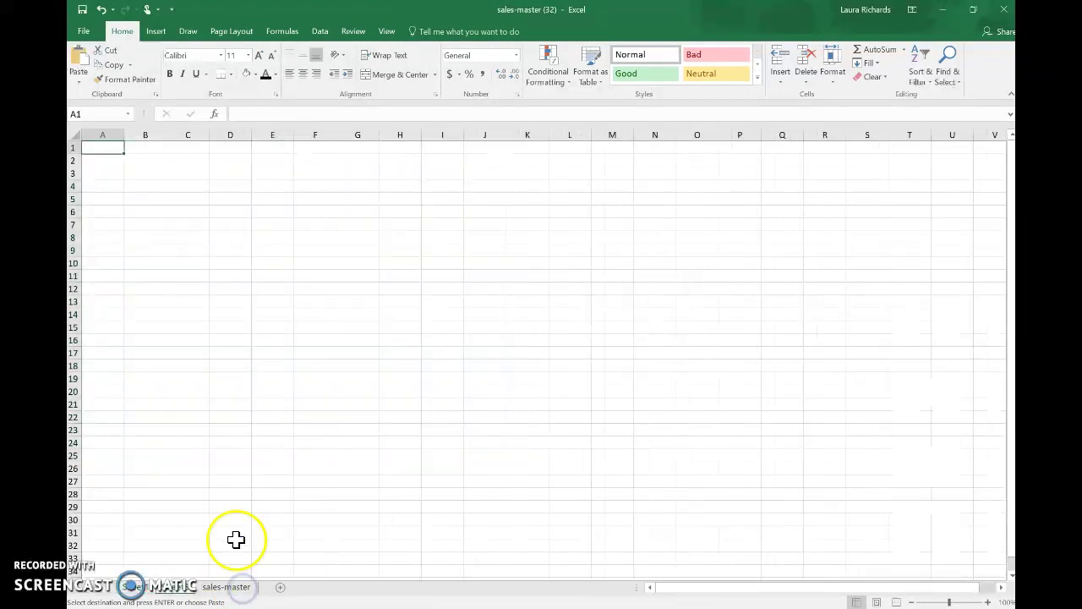
{"action": "right_click", "coordinate": [104, 148]}
{"action": "left_click", "coordinate": [200, 260]}
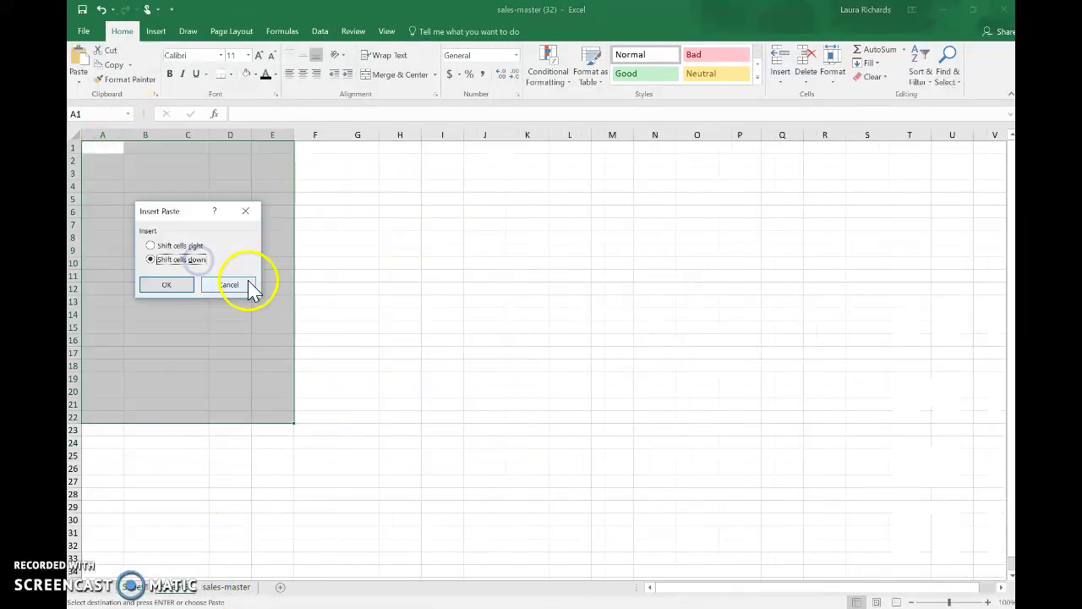
{"action": "left_click", "coordinate": [179, 283]}
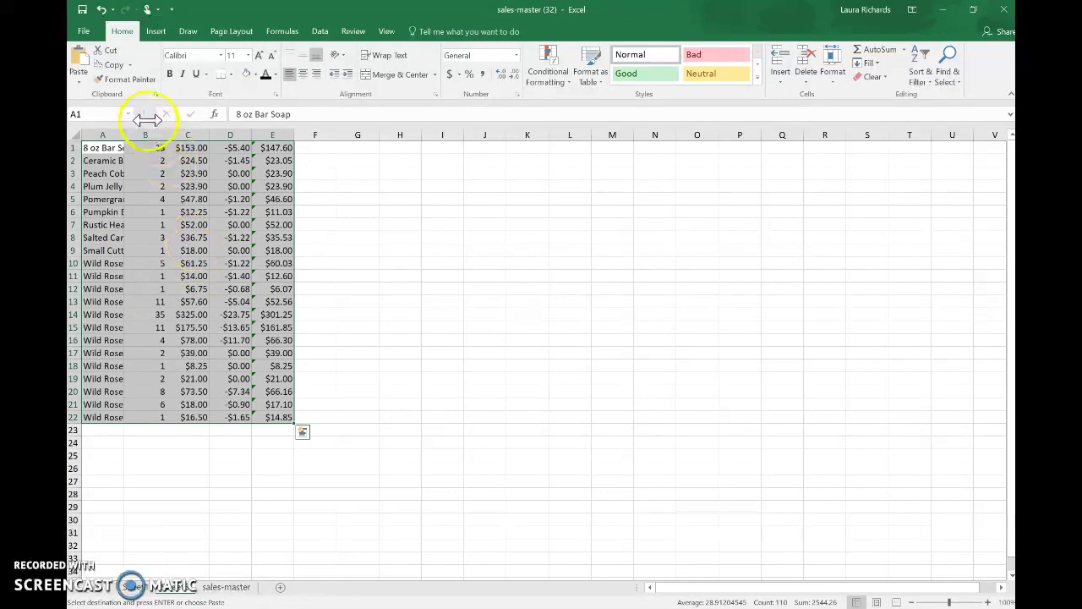
{"action": "double_click", "coordinate": [125, 136]}
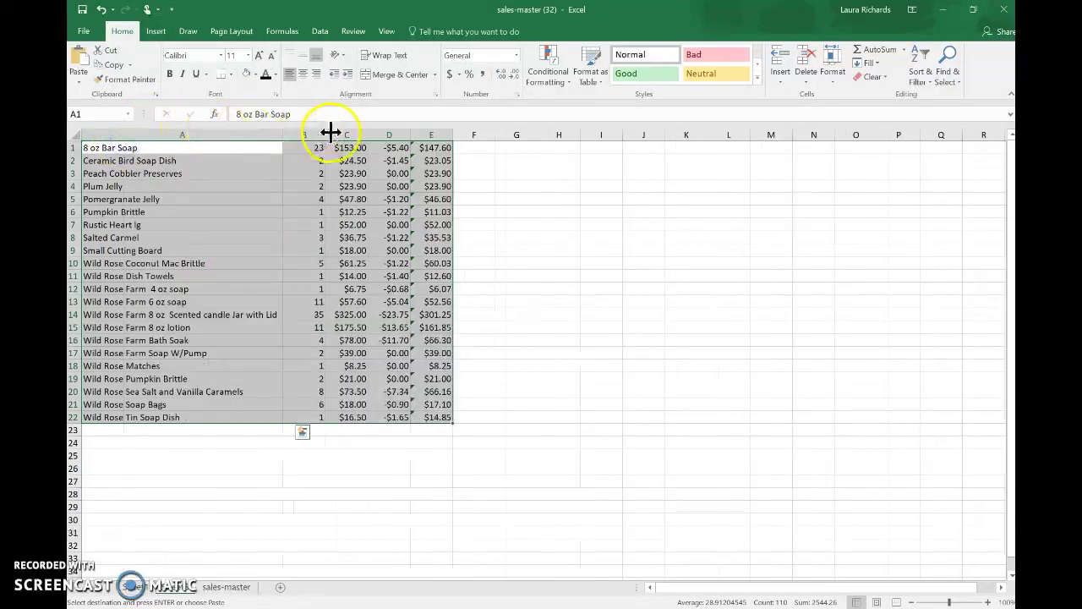
Delete the Rustic Heart lg row from the copied product list.
{"action": "left_click", "coordinate": [84, 237]}
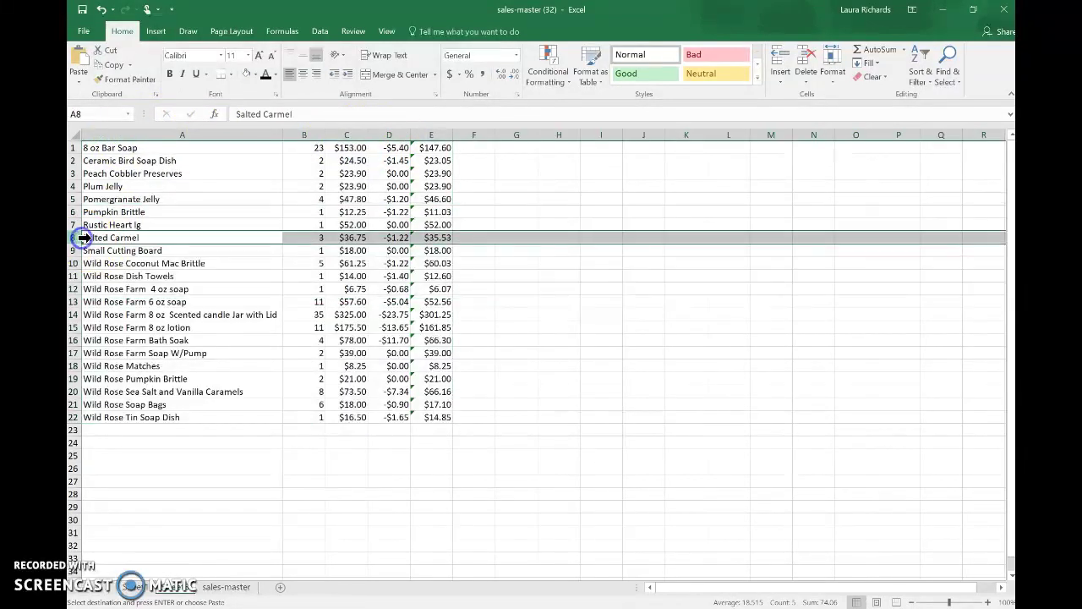
{"action": "left_click", "coordinate": [82, 226]}
{"action": "right_click", "coordinate": [82, 225]}
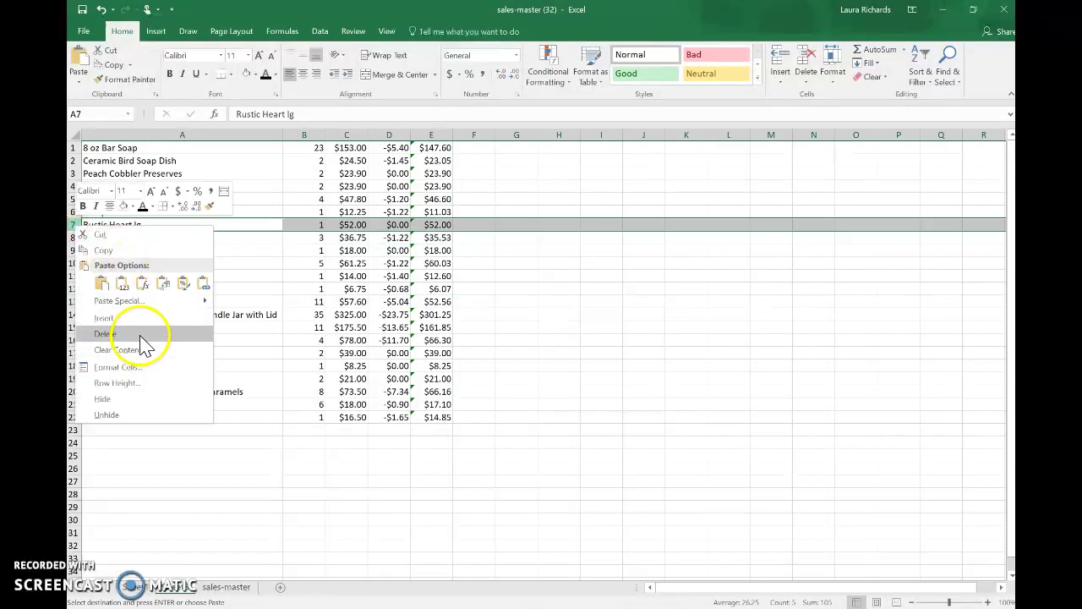
{"action": "left_click", "coordinate": [142, 334]}
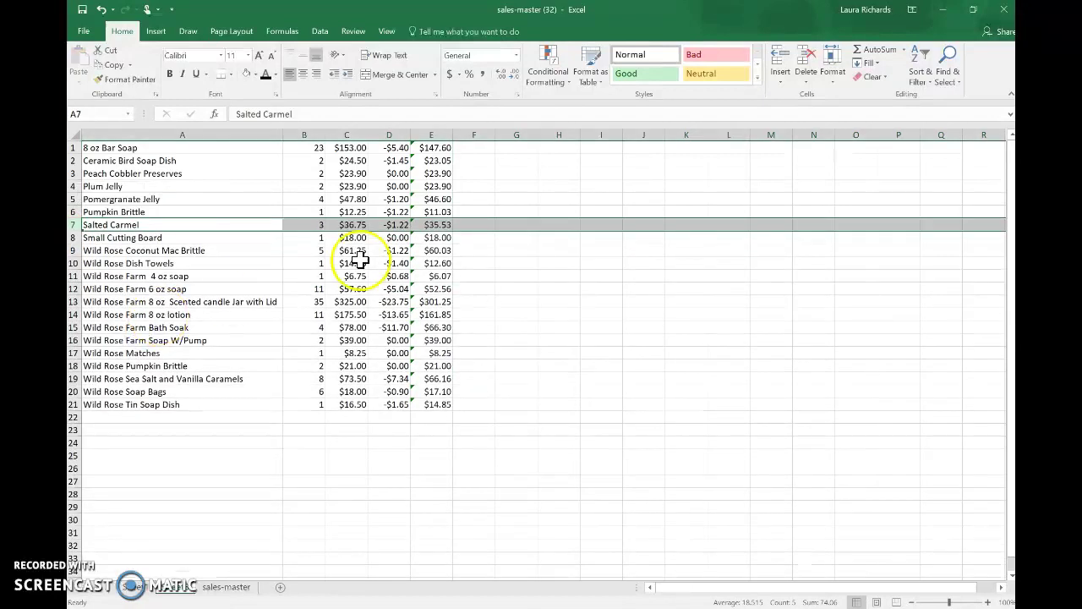
Insert a blank row above the 8 oz Bar Soap row for column headings.
{"action": "left_click", "coordinate": [73, 148]}
{"action": "right_click", "coordinate": [73, 149]}
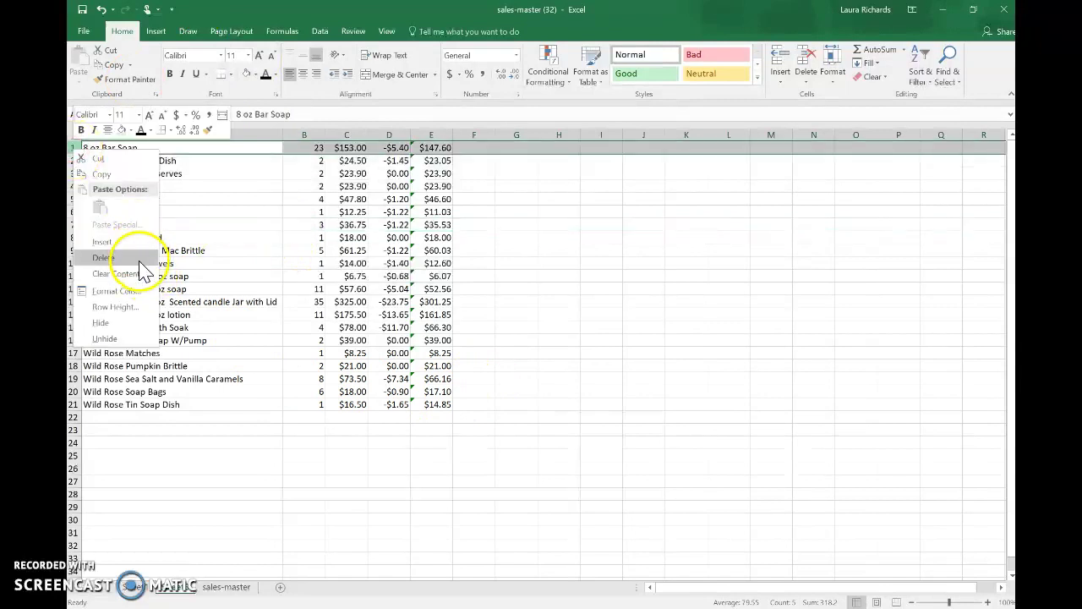
{"action": "left_click", "coordinate": [134, 242]}
Enter the headings Product Title, Qty, Price, Dis and Total in A1:E1.
{"action": "left_click", "coordinate": [135, 148]}
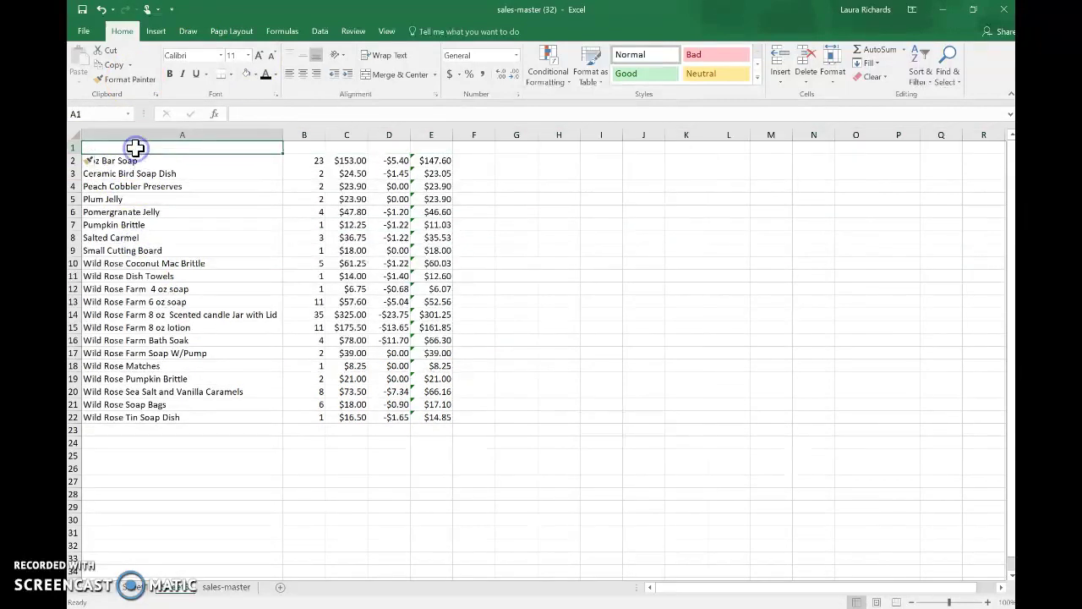
{"action": "type", "text": "Product Title"}
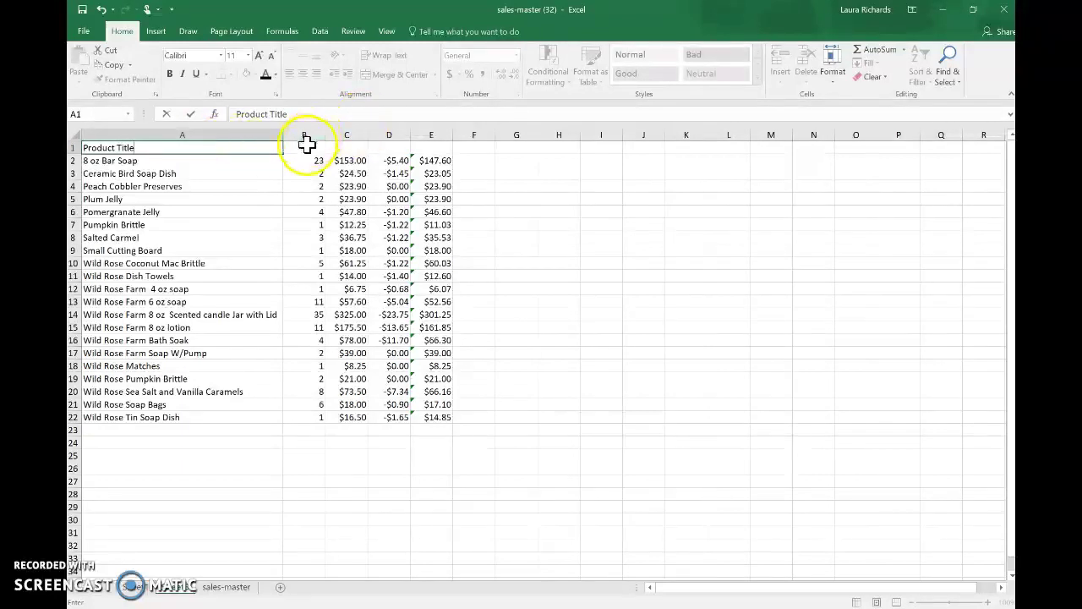
{"action": "left_click", "coordinate": [306, 145]}
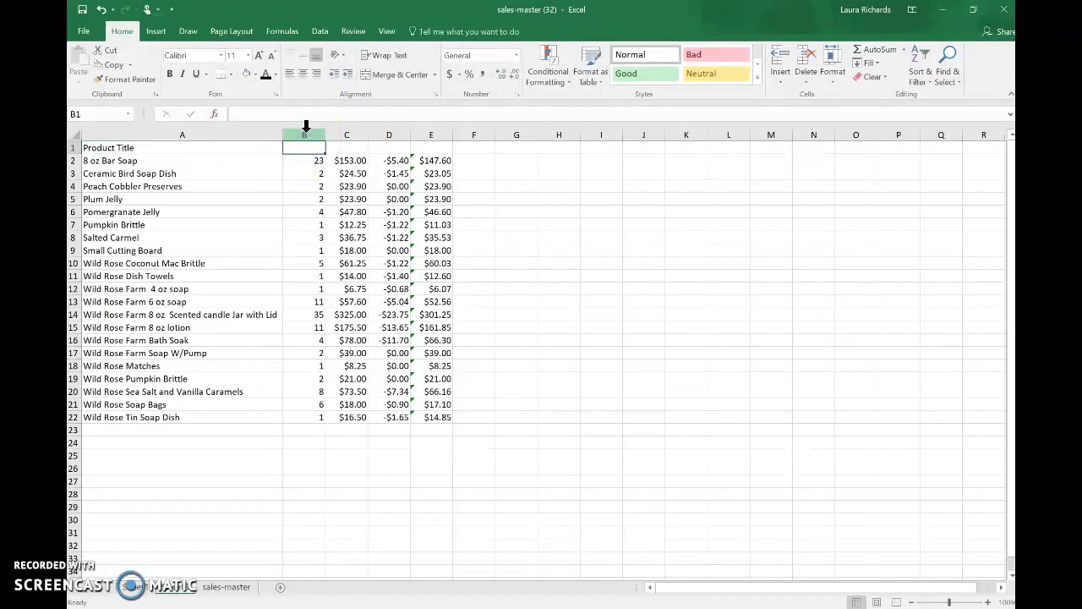
{"action": "type", "text": "Qty"}
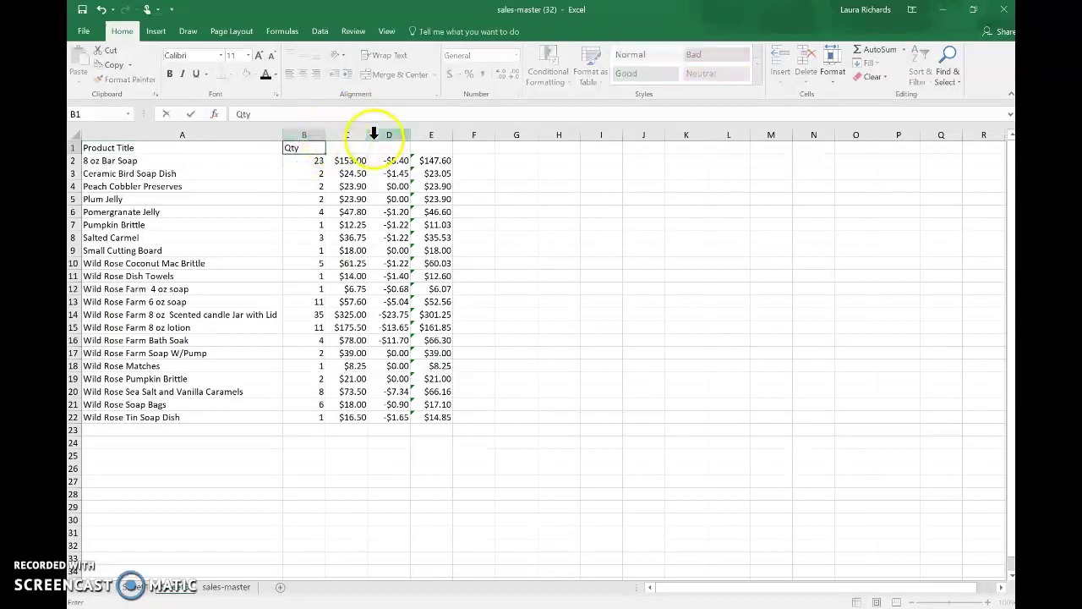
{"action": "left_click", "coordinate": [432, 148]}
{"action": "type", "text": "Total"}
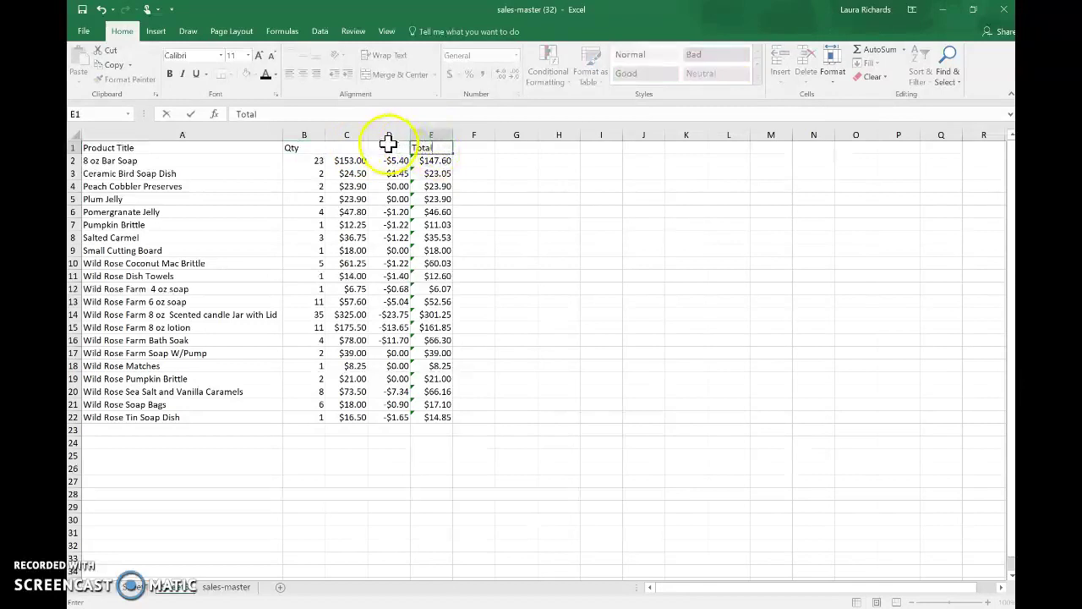
{"action": "left_click", "coordinate": [387, 145]}
{"action": "type", "text": "Dis"}
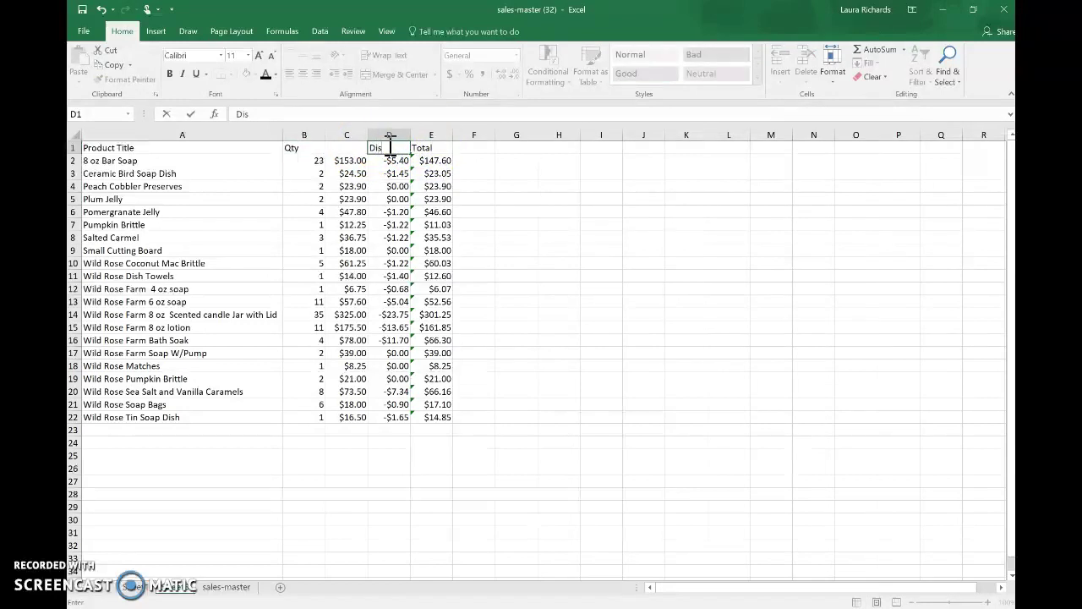
{"action": "left_click", "coordinate": [342, 146]}
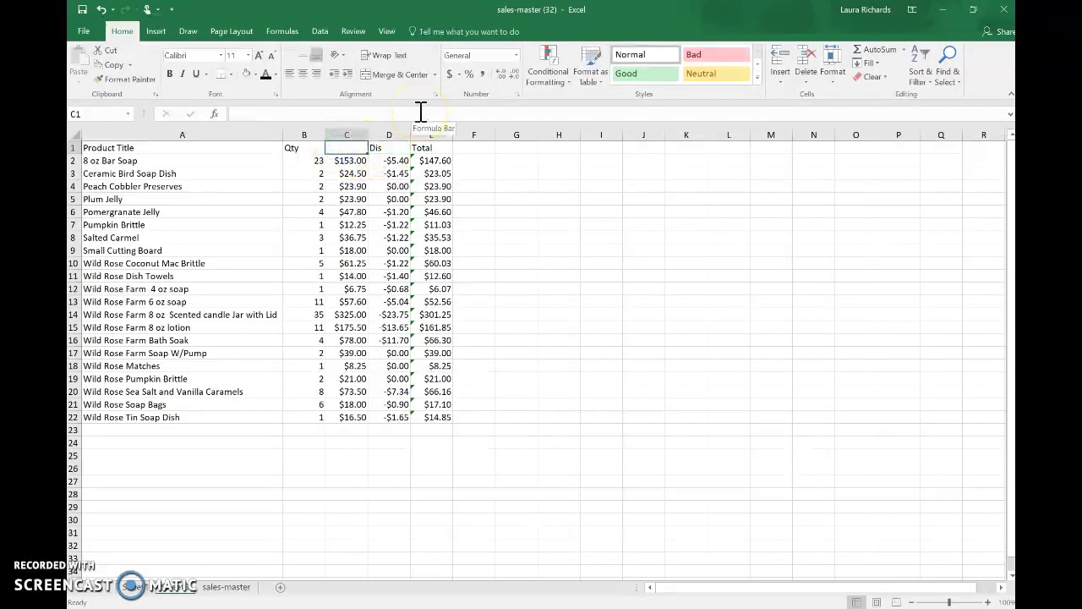
{"action": "type", "text": "Price"}
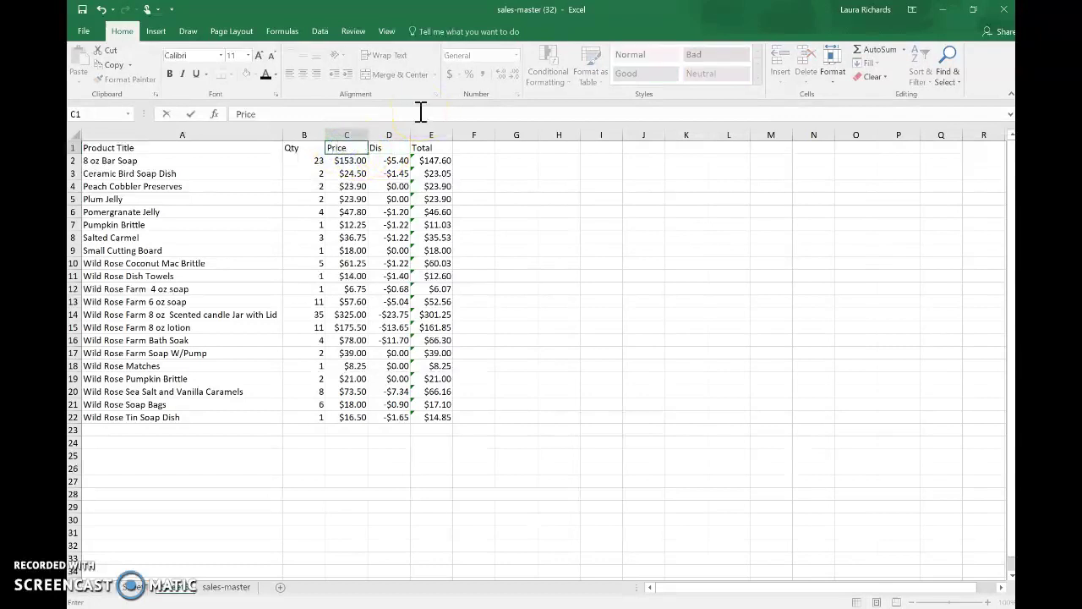
{"action": "left_click", "coordinate": [441, 288]}
{"action": "left_click", "coordinate": [506, 289]}
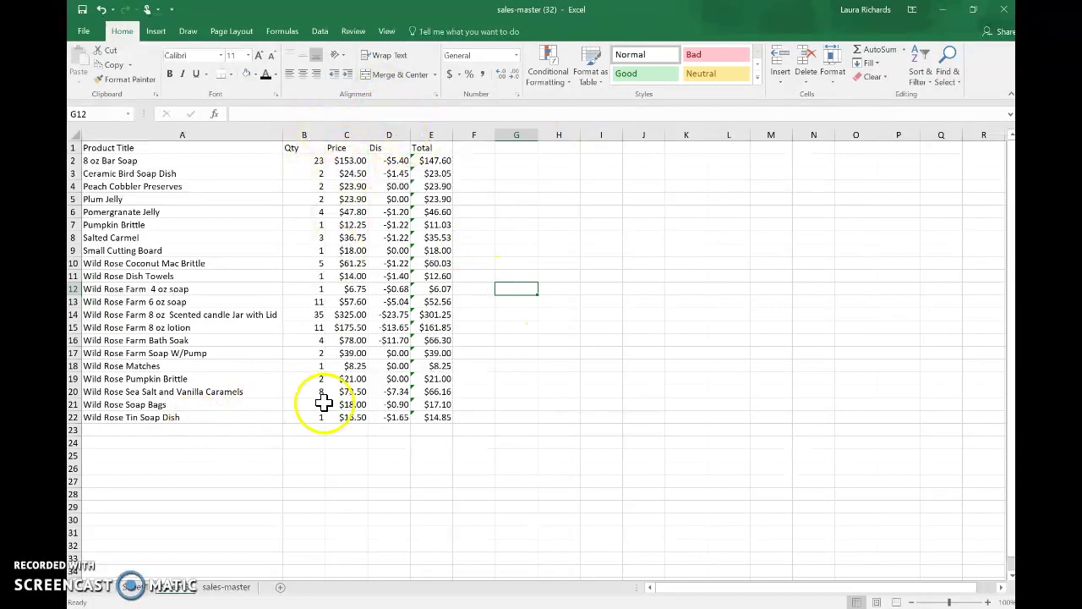
Add a total row in row 23 with an AutoSum of the Total column in E23 and the label Grand Total in A23.
{"action": "left_click", "coordinate": [431, 430]}
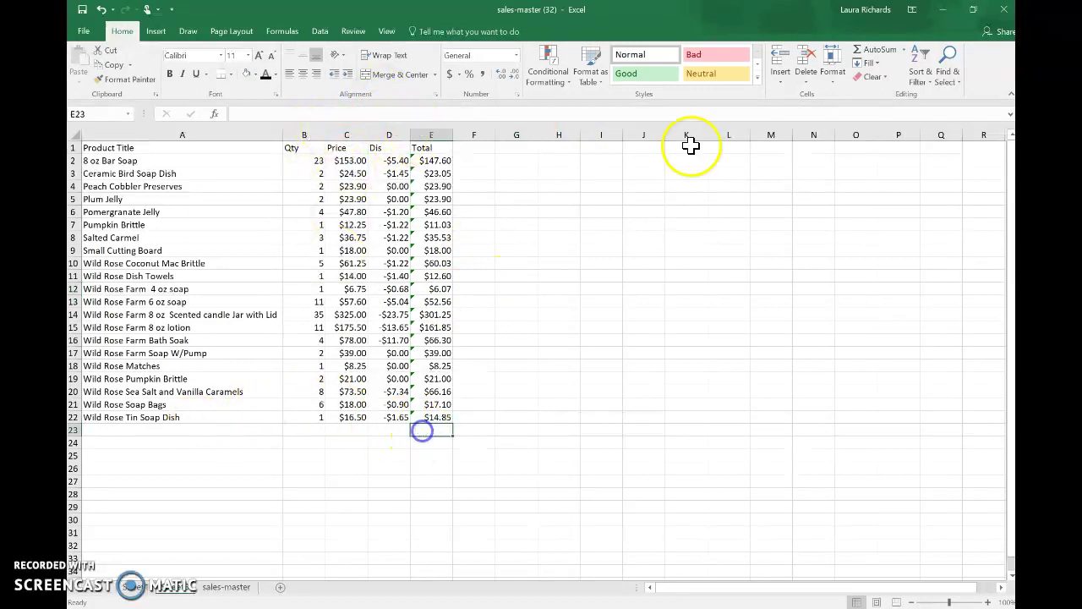
{"action": "left_click", "coordinate": [880, 51]}
{"action": "key", "text": "Return"}
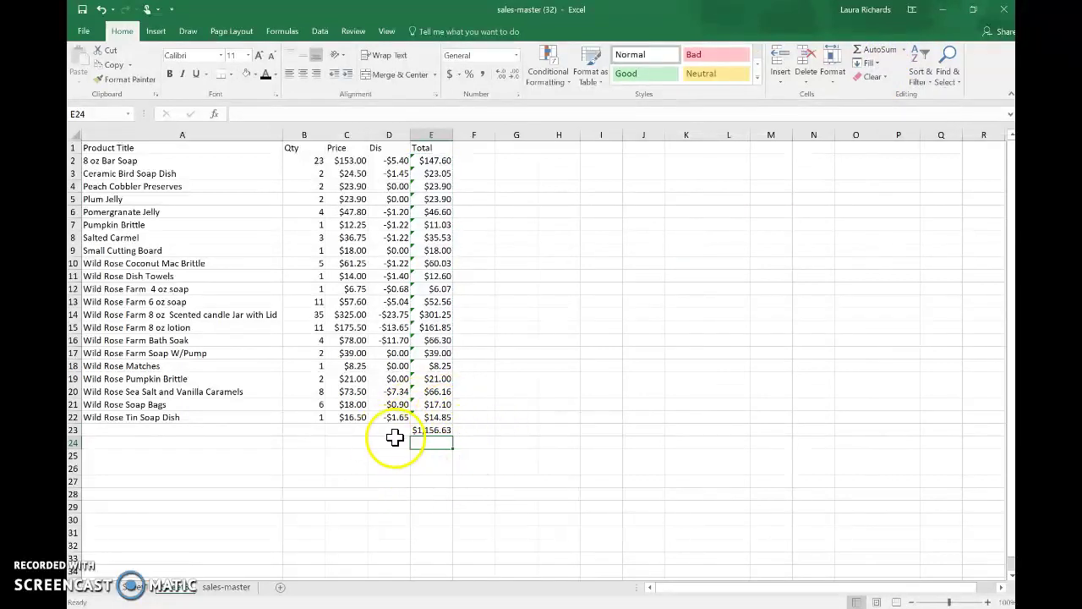
{"action": "left_click", "coordinate": [174, 433]}
{"action": "type", "text": "Grand Total"}
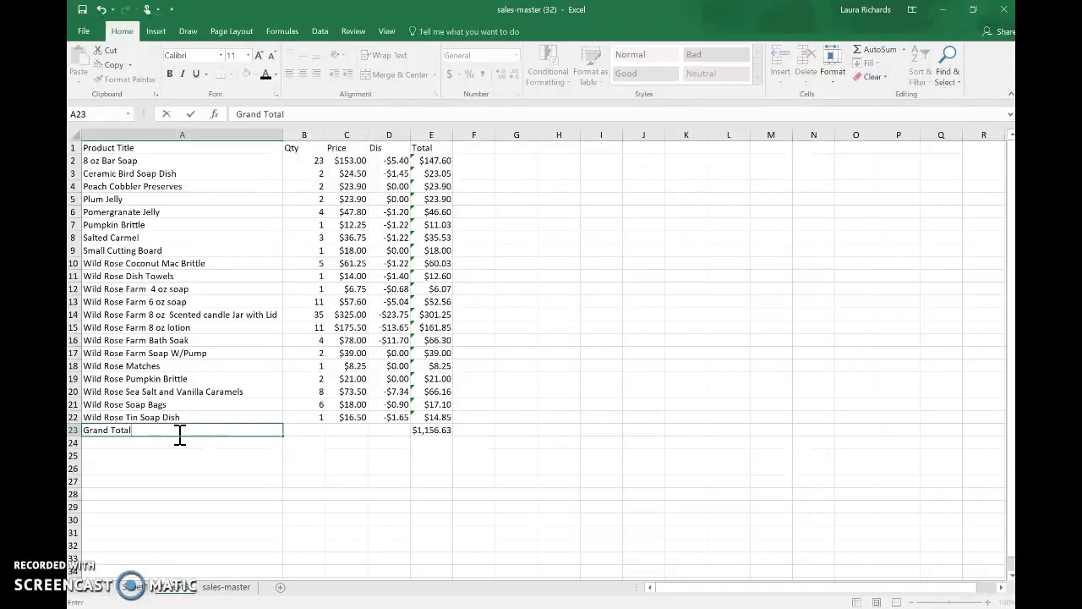
{"action": "left_click", "coordinate": [265, 442]}
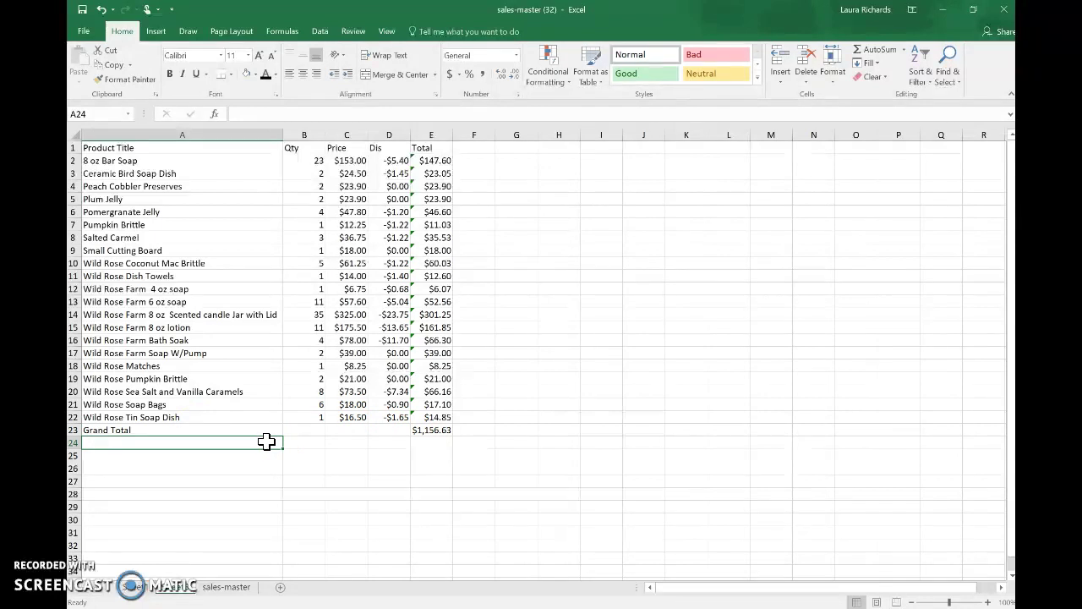
Enter the label Consignment 30% in A24 and bold the grand total amount in E23.
{"action": "type", "text": "Consignment 30%"}
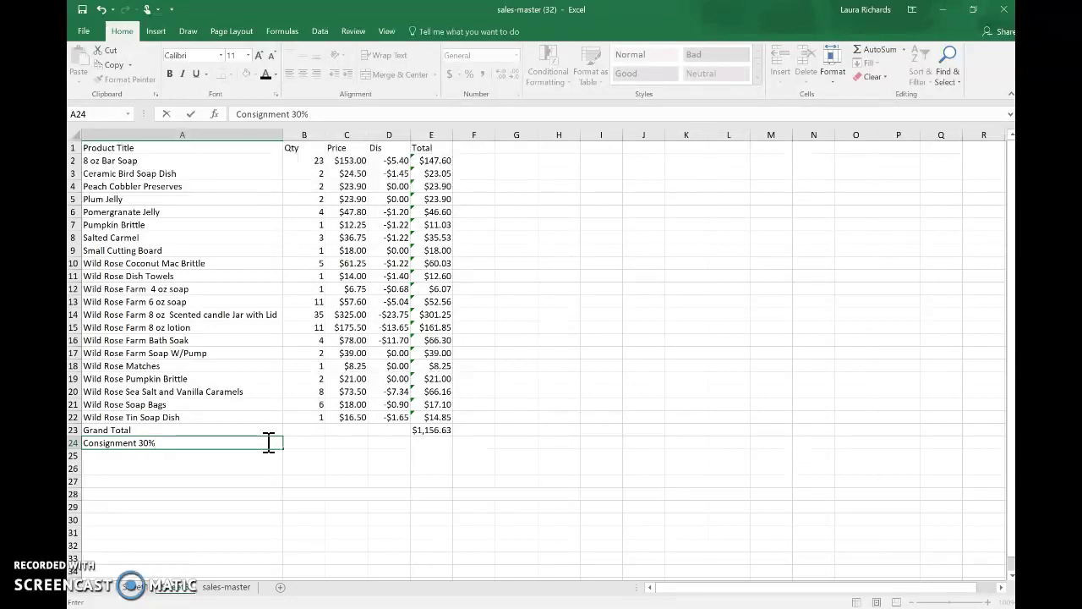
{"action": "left_click", "coordinate": [438, 444]}
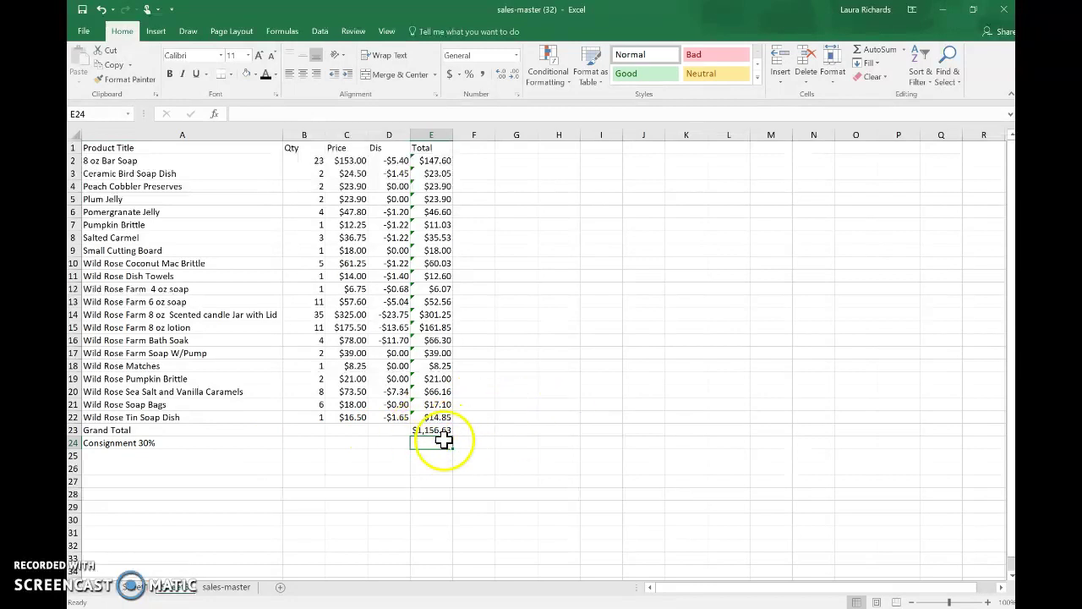
{"action": "left_click", "coordinate": [441, 429]}
{"action": "left_click", "coordinate": [169, 73]}
Calculate the consignment share in E24 with the formula =E23*.3.
{"action": "left_click", "coordinate": [443, 443]}
{"action": "type", "text": "="}
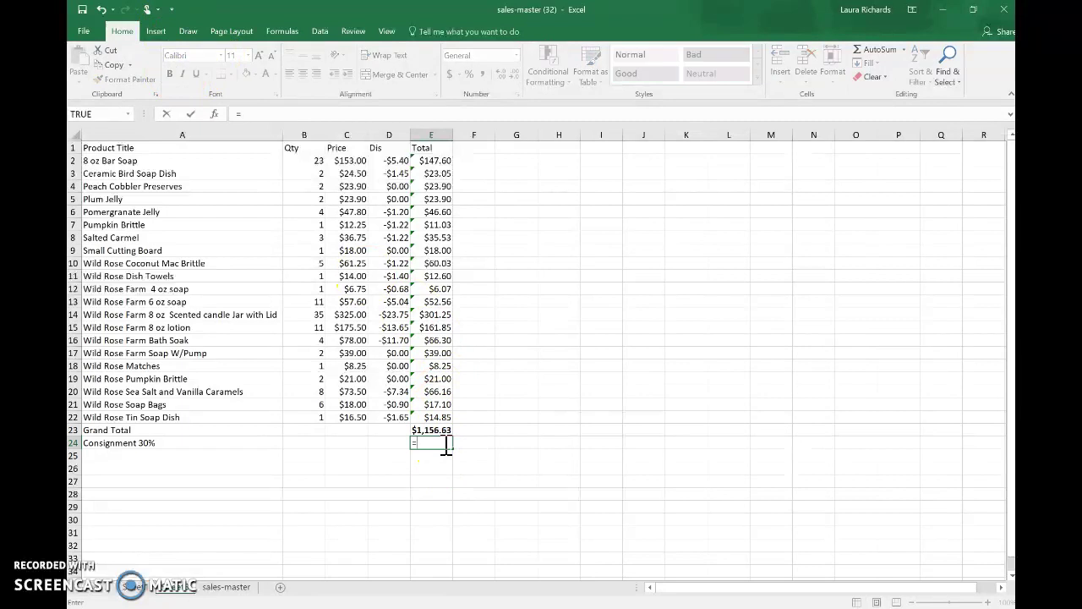
{"action": "left_click", "coordinate": [441, 431]}
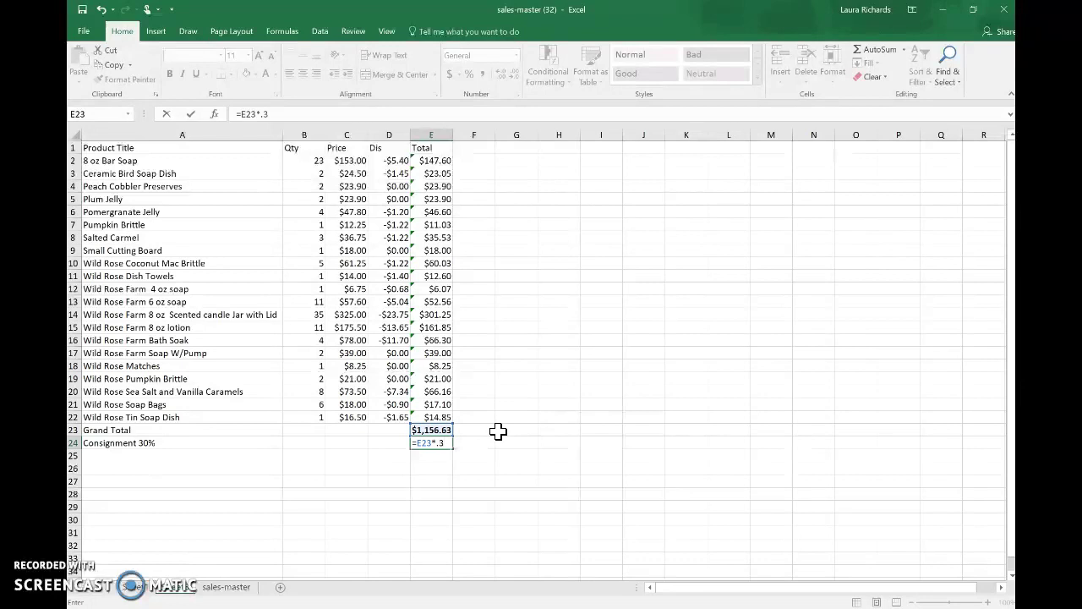
{"action": "key", "text": "Return"}
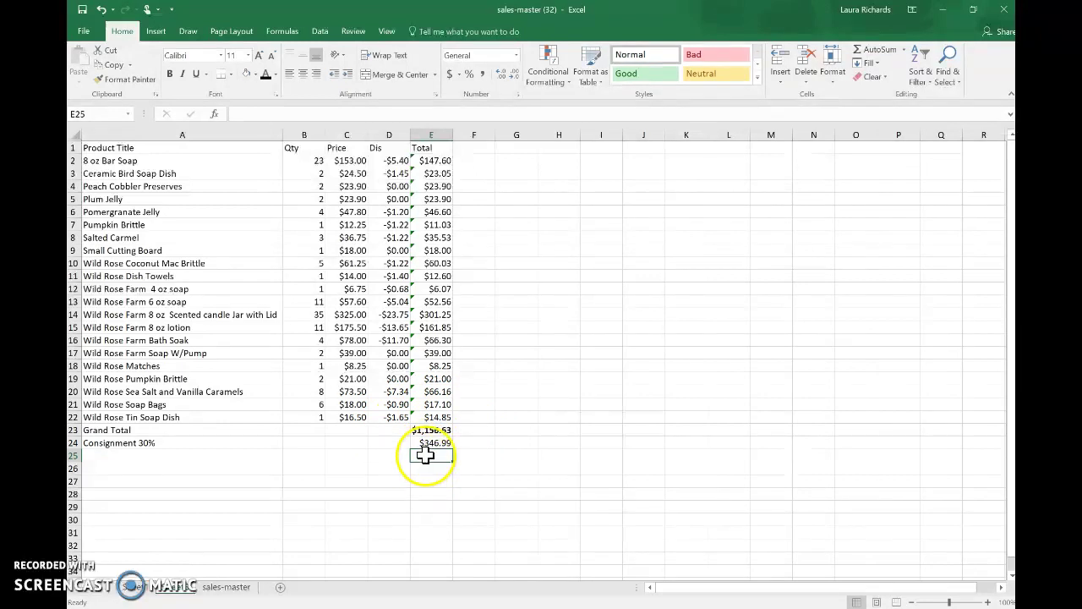
Add the label Check Request in A25 and subtract the consignment from the grand total in E25 with =E23-E24.
{"action": "left_click", "coordinate": [179, 459]}
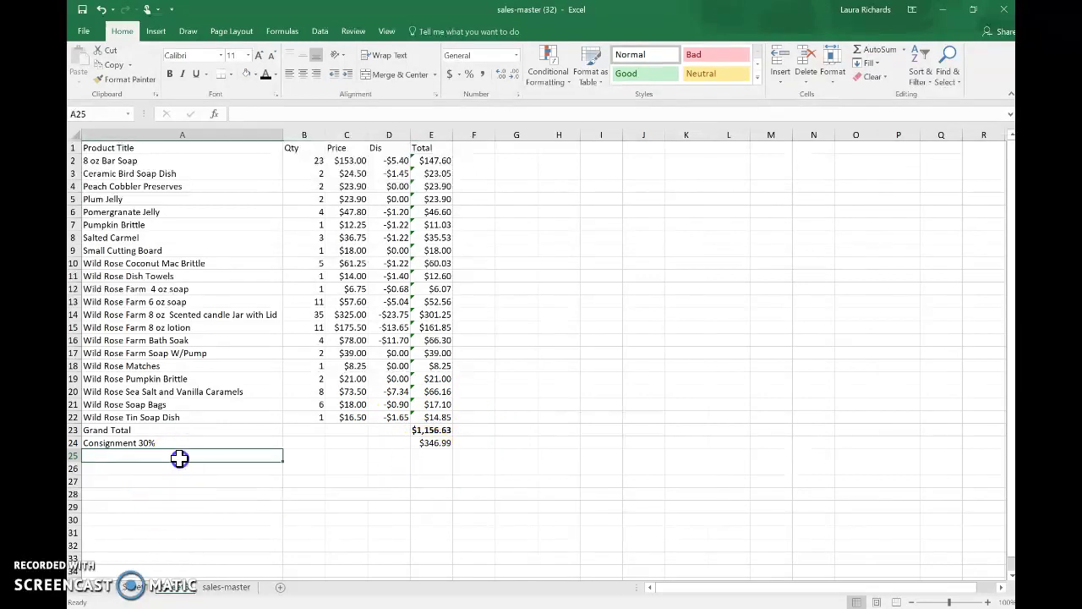
{"action": "type", "text": "Check Req"}
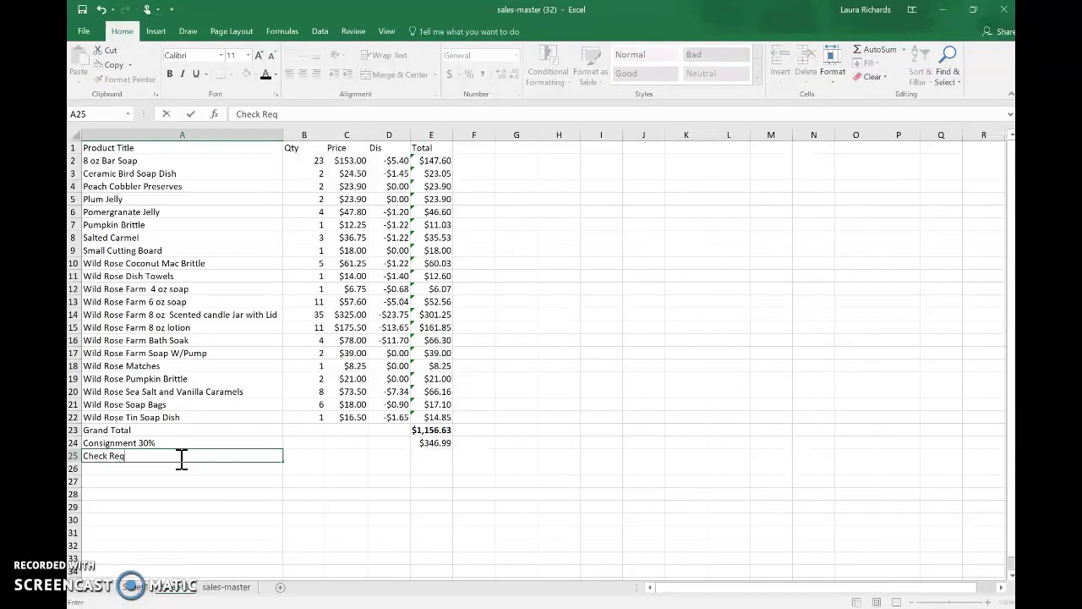
{"action": "type", "text": "uest"}
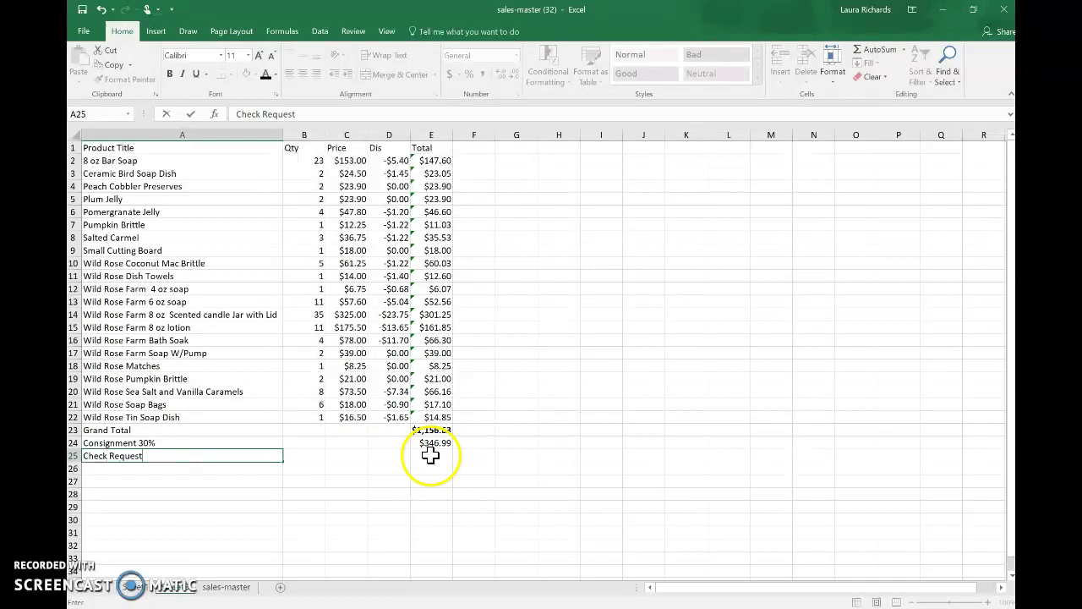
{"action": "left_click", "coordinate": [429, 457]}
{"action": "left_click", "coordinate": [879, 51]}
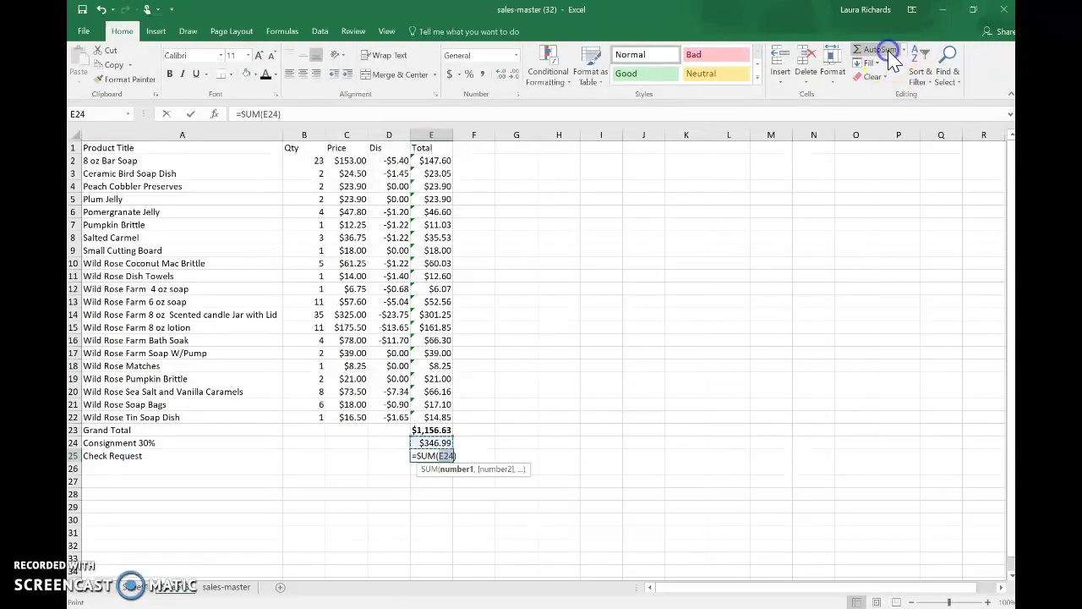
{"action": "key", "text": "Escape"}
{"action": "left_click", "coordinate": [423, 456]}
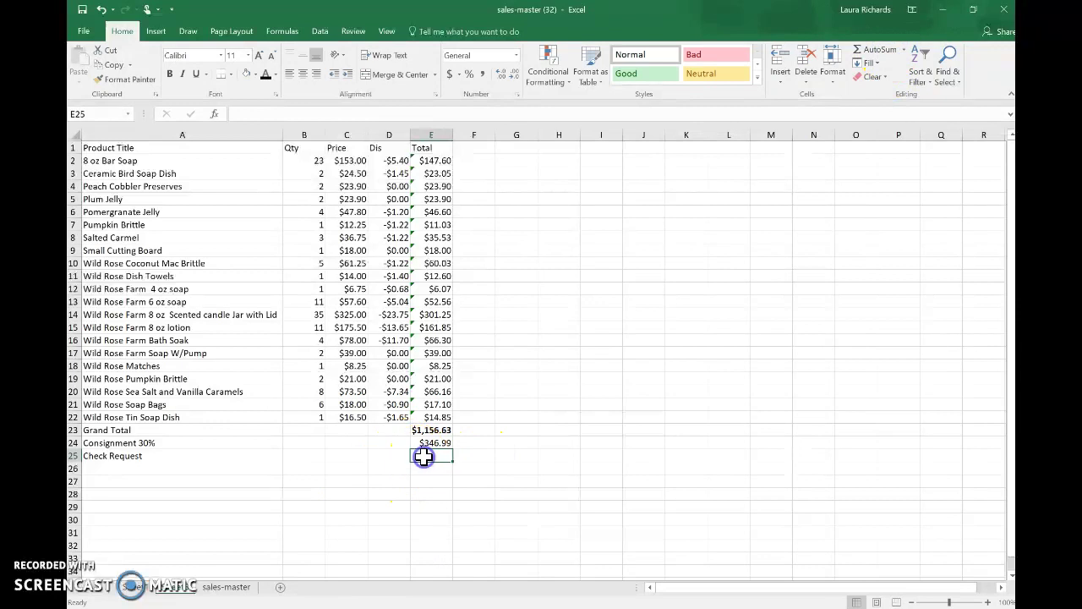
{"action": "type", "text": "="}
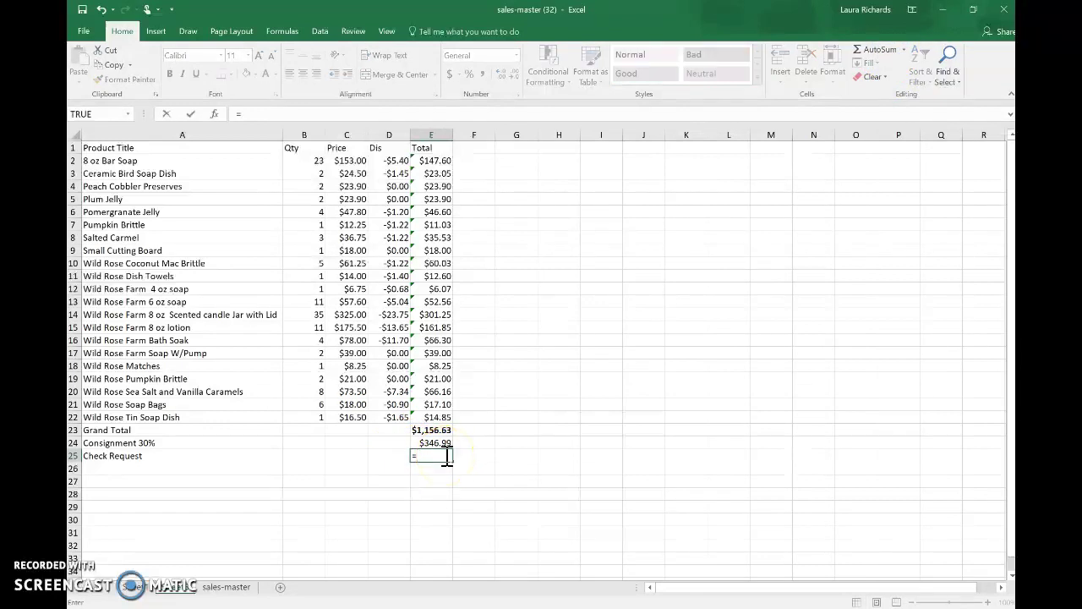
{"action": "left_click", "coordinate": [444, 430]}
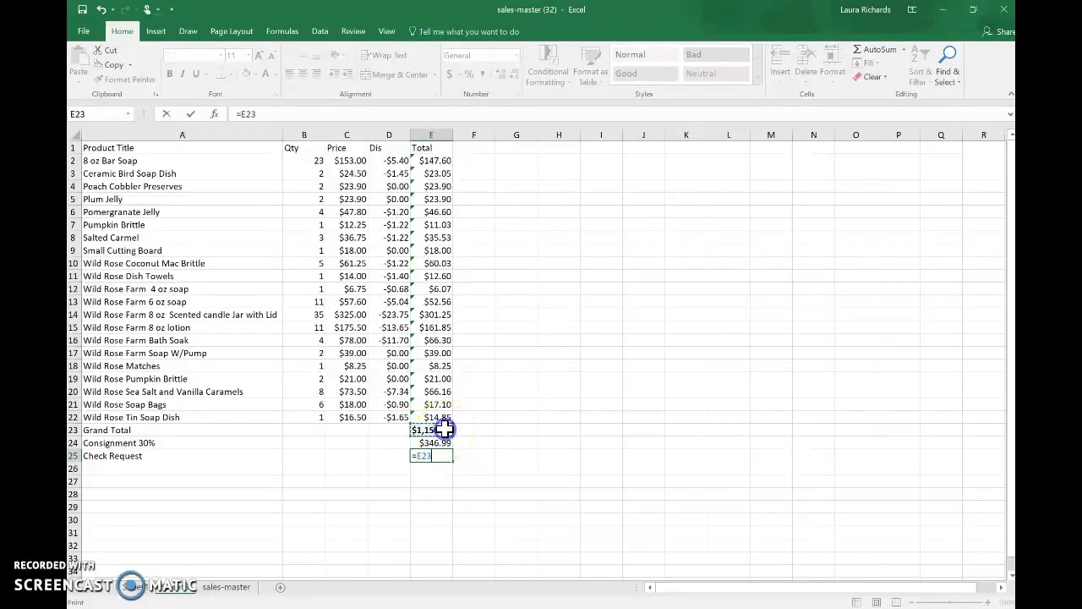
{"action": "type", "text": "-"}
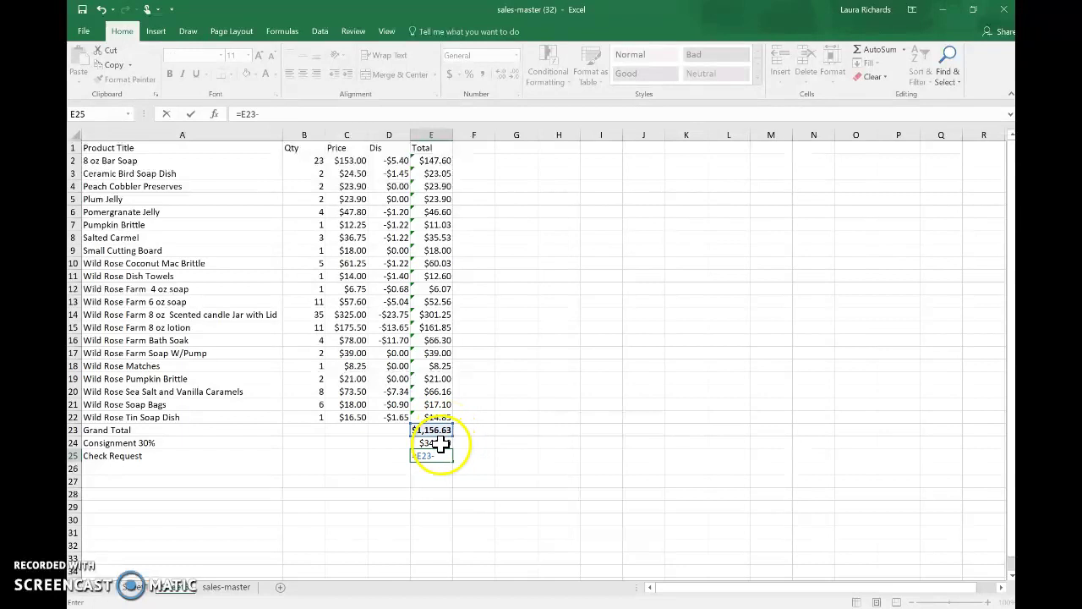
{"action": "key", "text": "Return"}
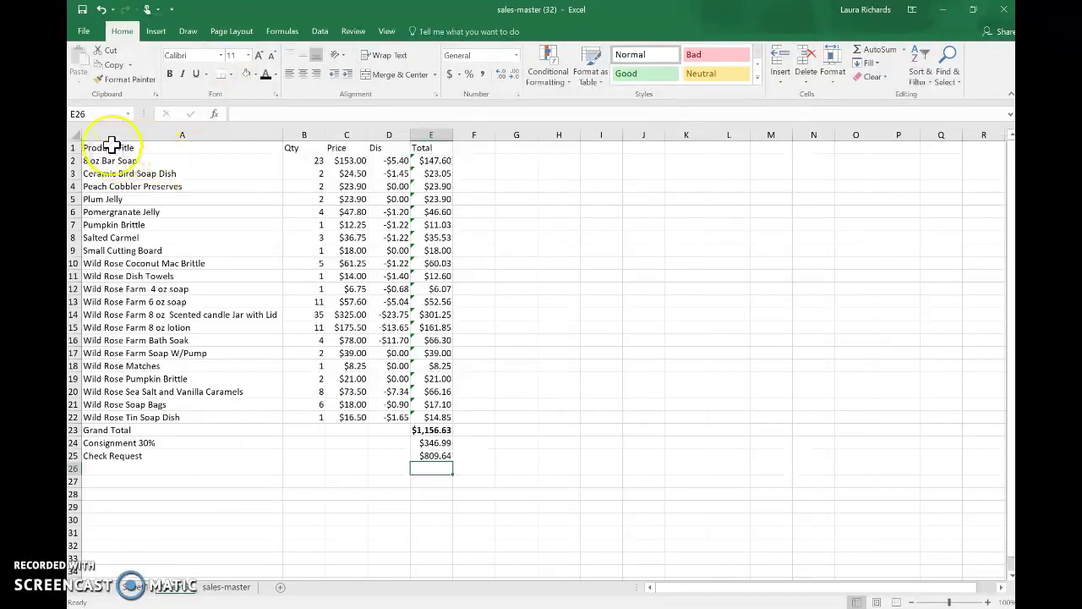
Apply the Heading 3 cell style to the column headings in A1:E1.
{"action": "left_click_drag", "start_coordinate": [108, 146], "coordinate": [422, 146]}
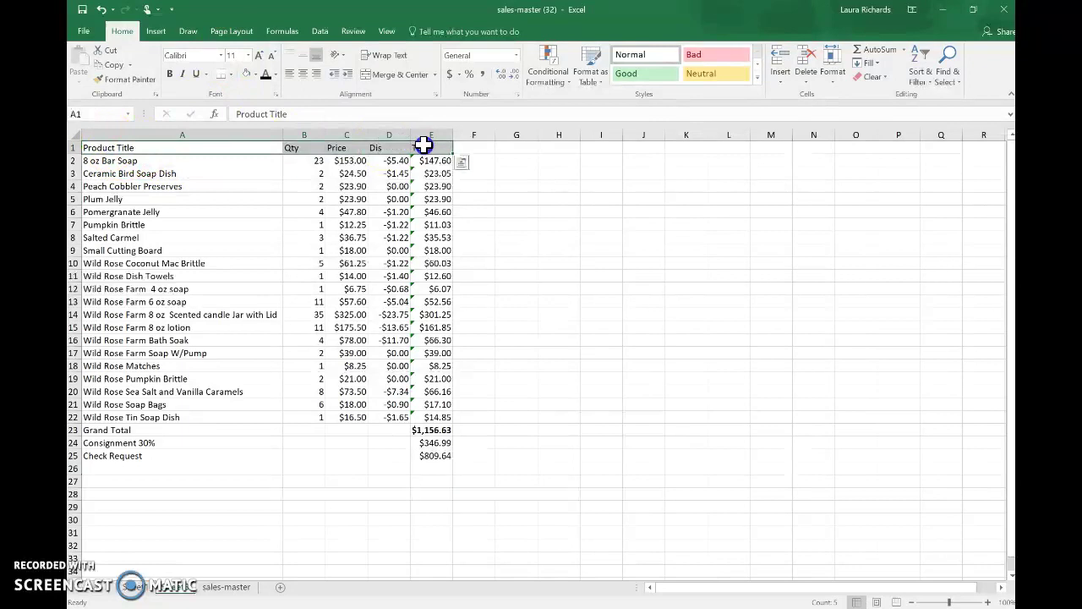
{"action": "left_click", "coordinate": [758, 81]}
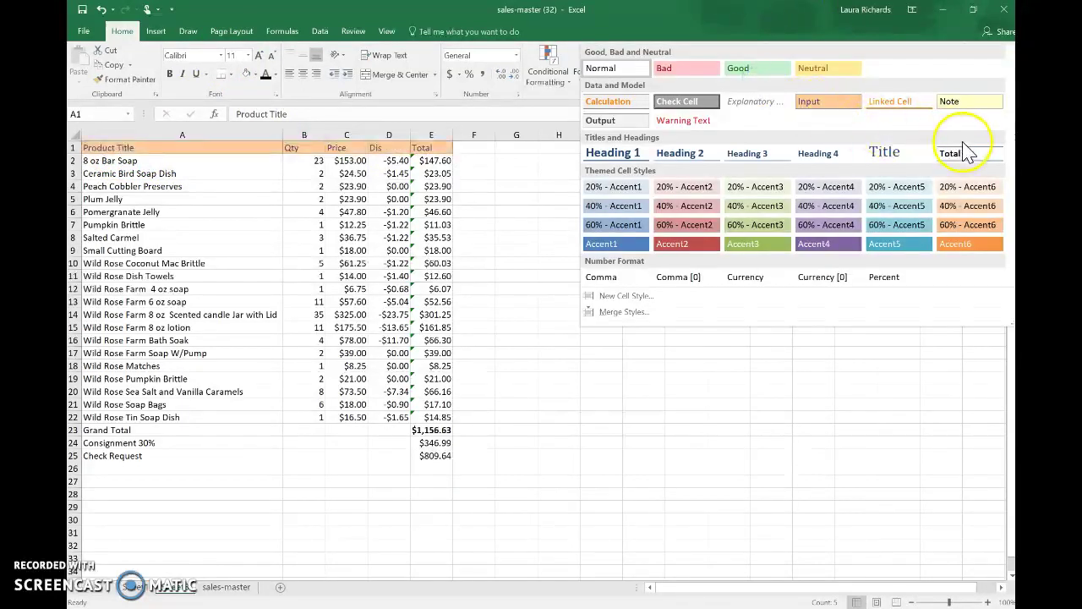
{"action": "left_click", "coordinate": [758, 153]}
Insert a blank row above the column headings and merge and center A1:E1 in it.
{"action": "left_click", "coordinate": [76, 147]}
{"action": "right_click", "coordinate": [76, 148]}
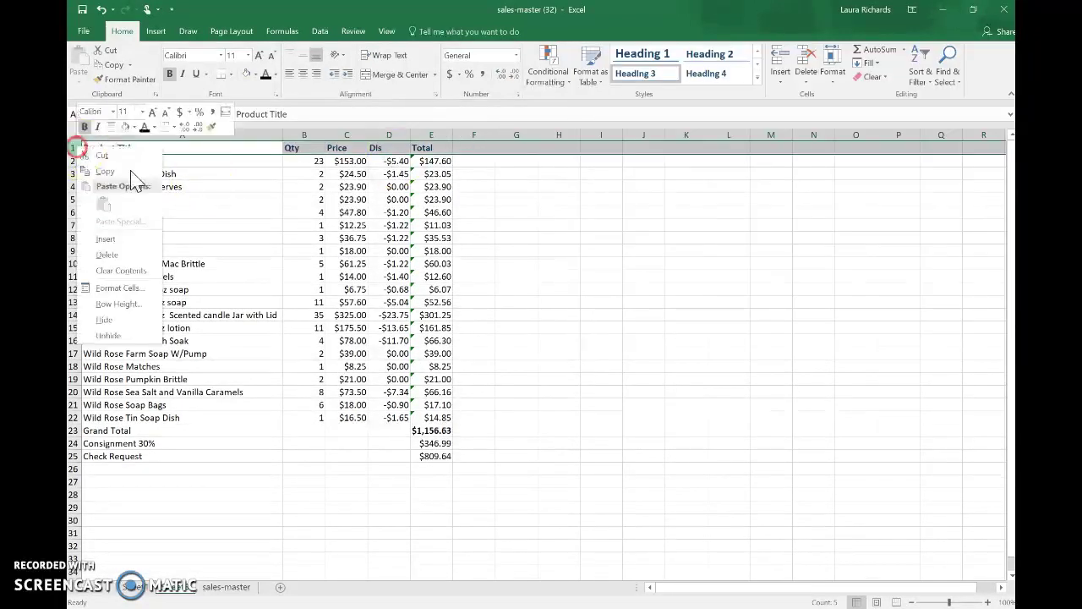
{"action": "left_click", "coordinate": [127, 238]}
{"action": "left_click_drag", "start_coordinate": [194, 145], "coordinate": [434, 145]}
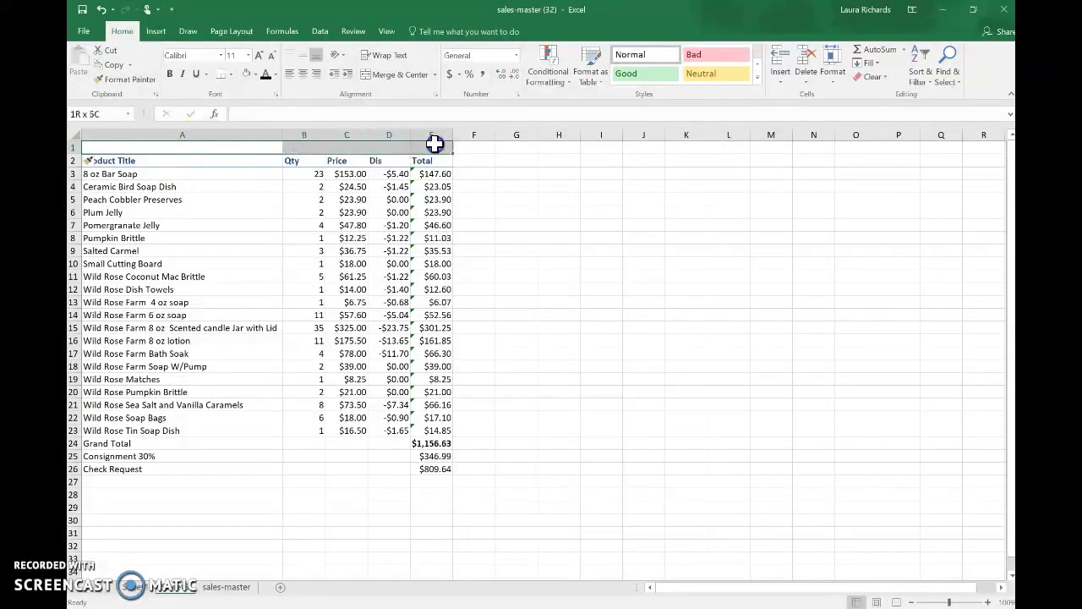
{"action": "left_click", "coordinate": [404, 75]}
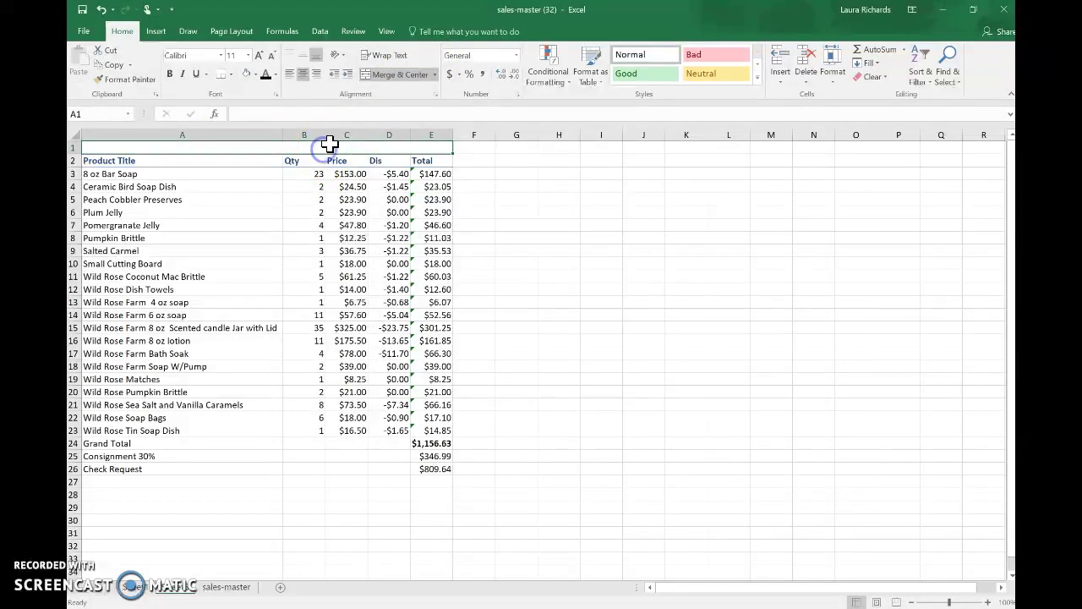
Enter the title Oct Consignment Check Request in the merged cell A1.
{"action": "type", "text": "Oct Consignment Check"}
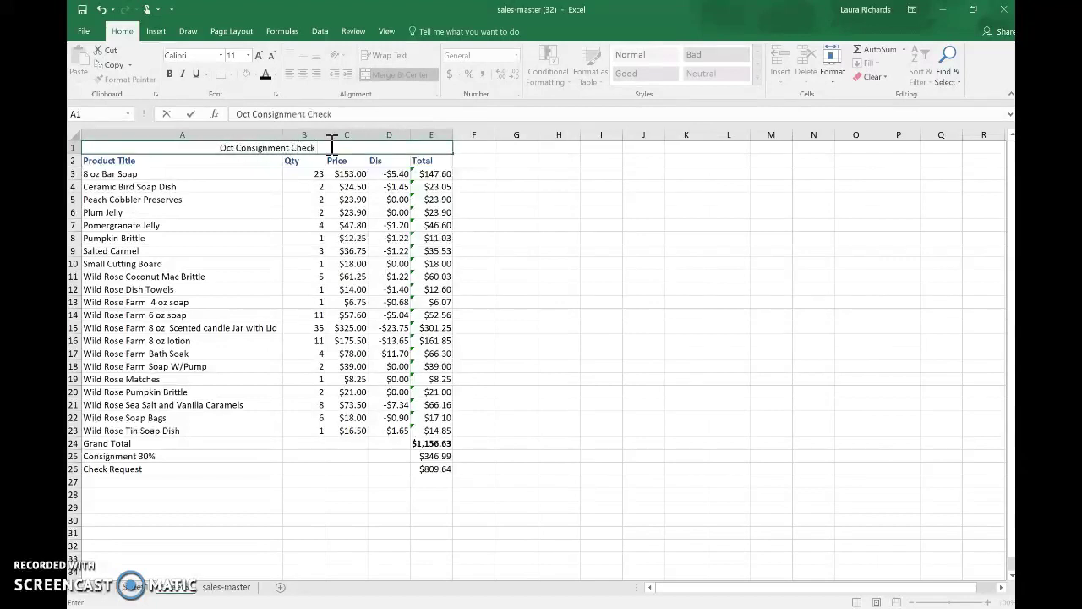
{"action": "type", "text": "uest"}
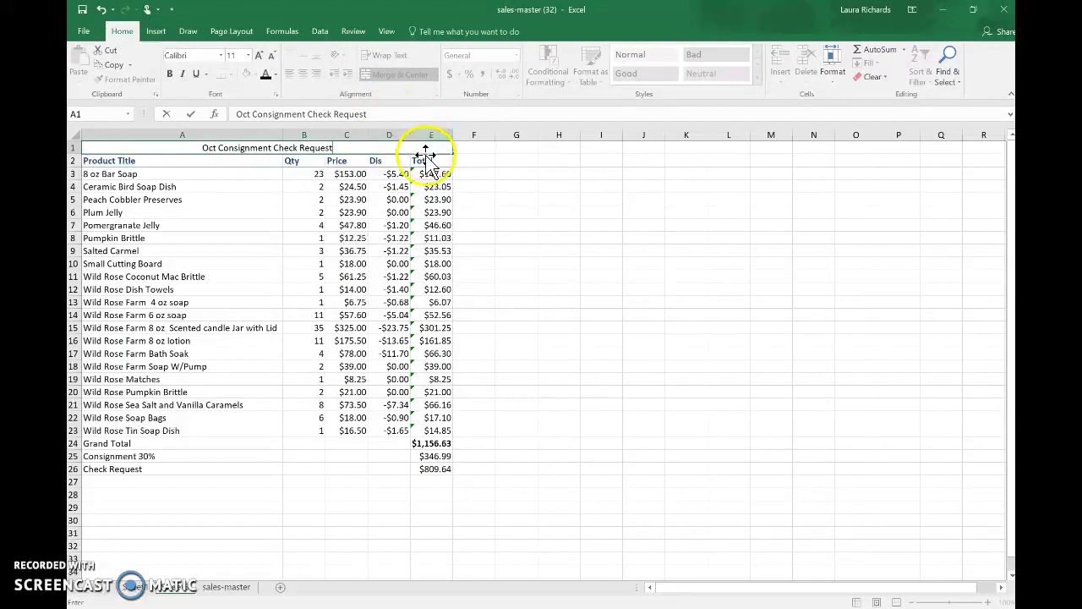
{"action": "left_click", "coordinate": [519, 160]}
Apply the Title cell style to the sheet title in A1 and change Oct to October.
{"action": "left_click", "coordinate": [329, 150]}
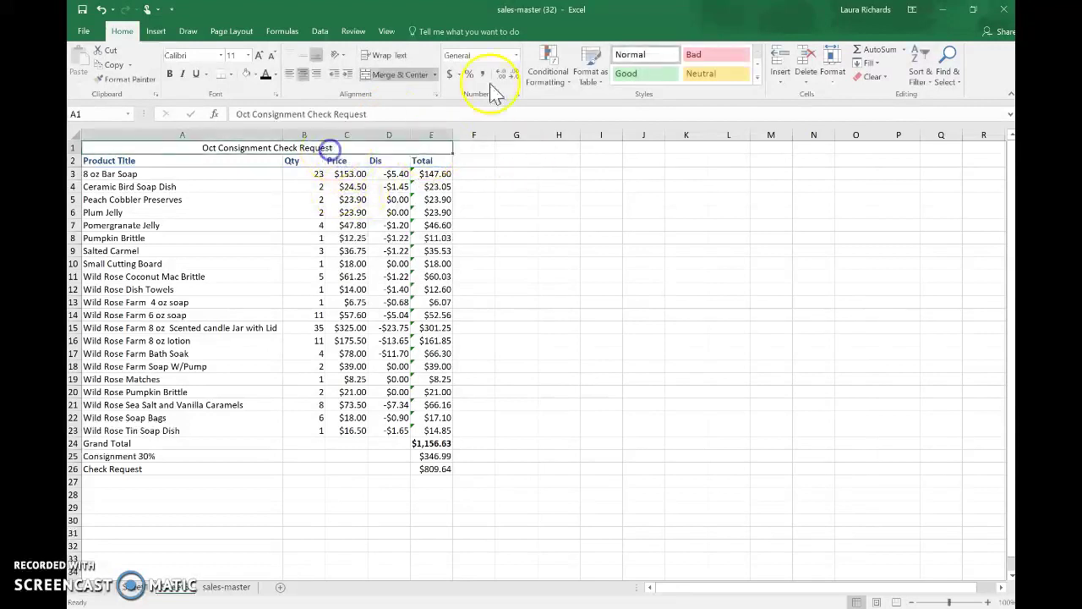
{"action": "left_click", "coordinate": [759, 77]}
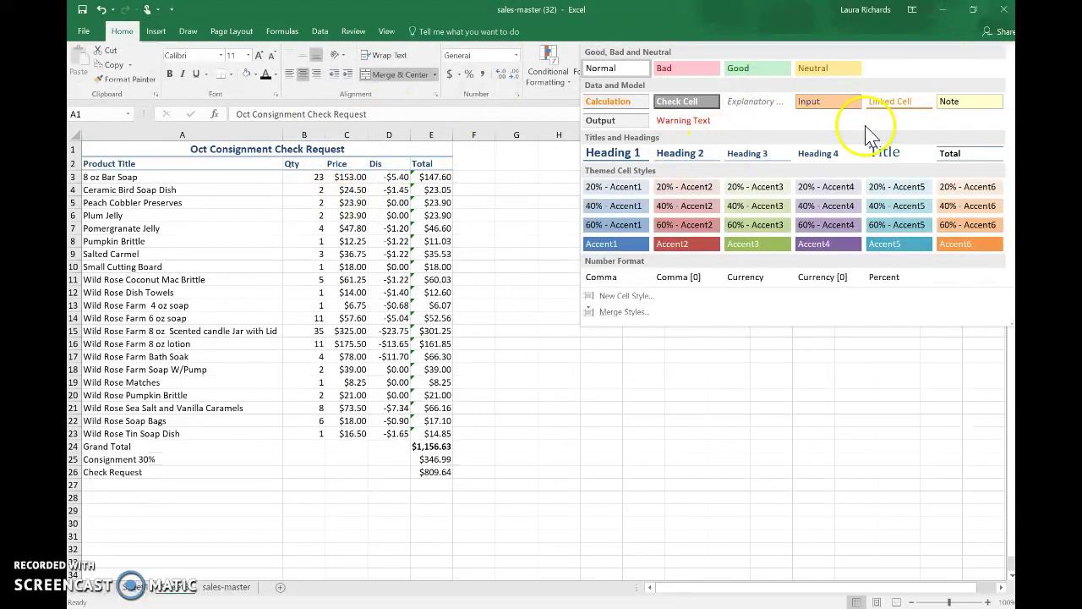
{"action": "left_click", "coordinate": [885, 148]}
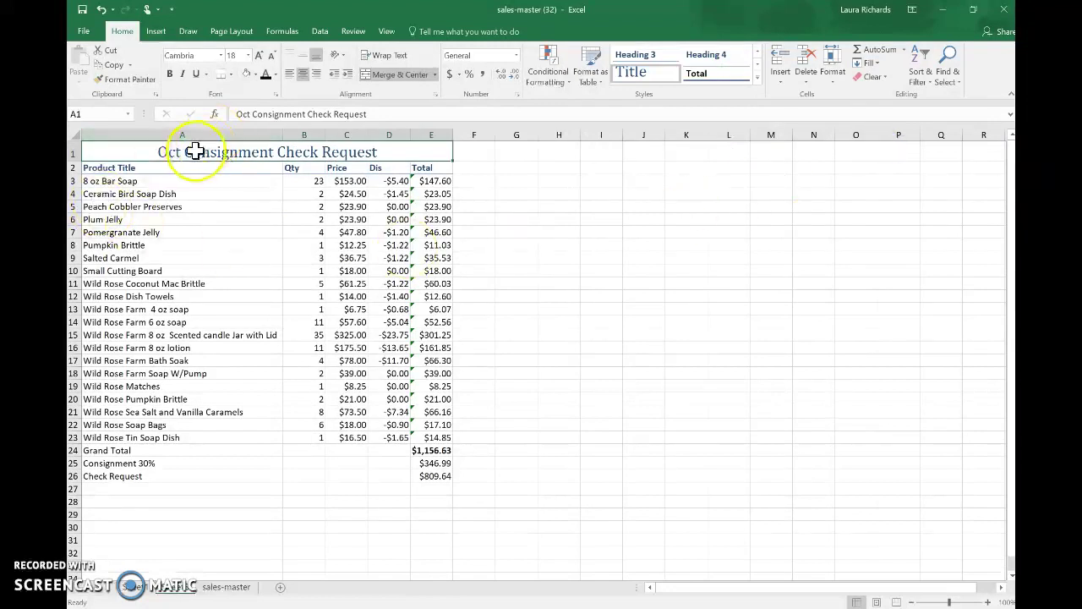
{"action": "type", "text": "ober"}
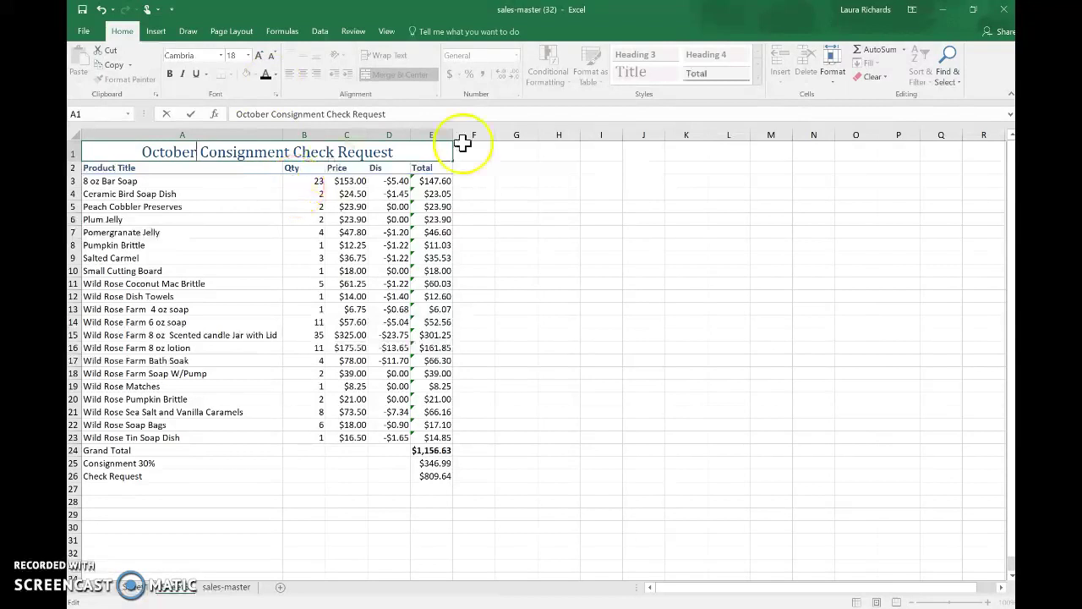
{"action": "left_click", "coordinate": [472, 208]}
Apply the Total cell style to the Grand Total amount in E24 and the Check Request amount in E26.
{"action": "scroll", "coordinate": [486, 319], "scroll_direction": "down", "scroll_amount": 1}
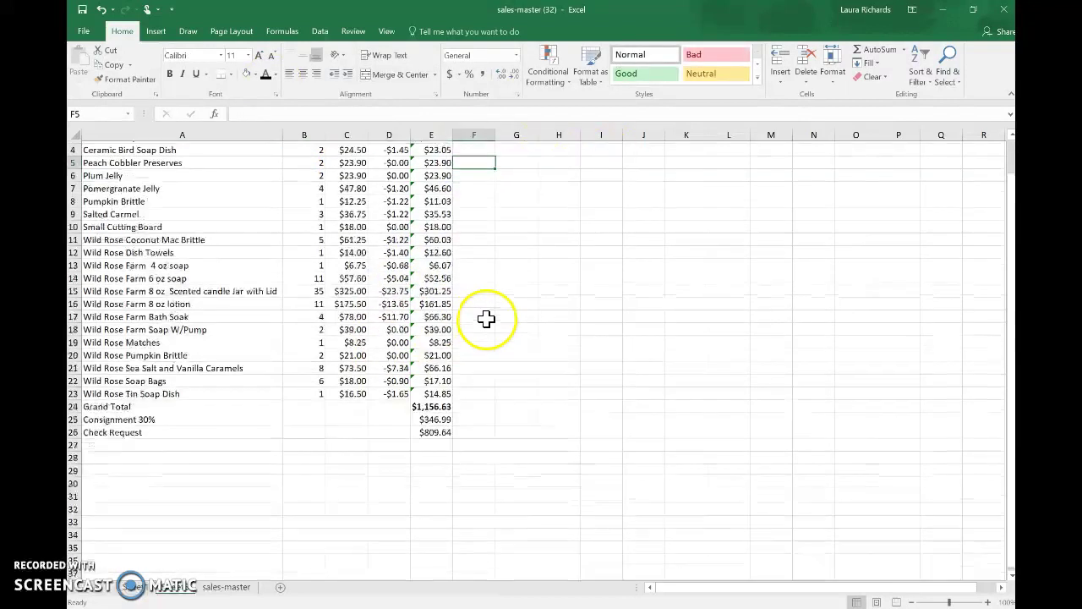
{"action": "left_click", "coordinate": [445, 431]}
{"action": "left_click", "coordinate": [415, 394]}
{"action": "left_click", "coordinate": [432, 405]}
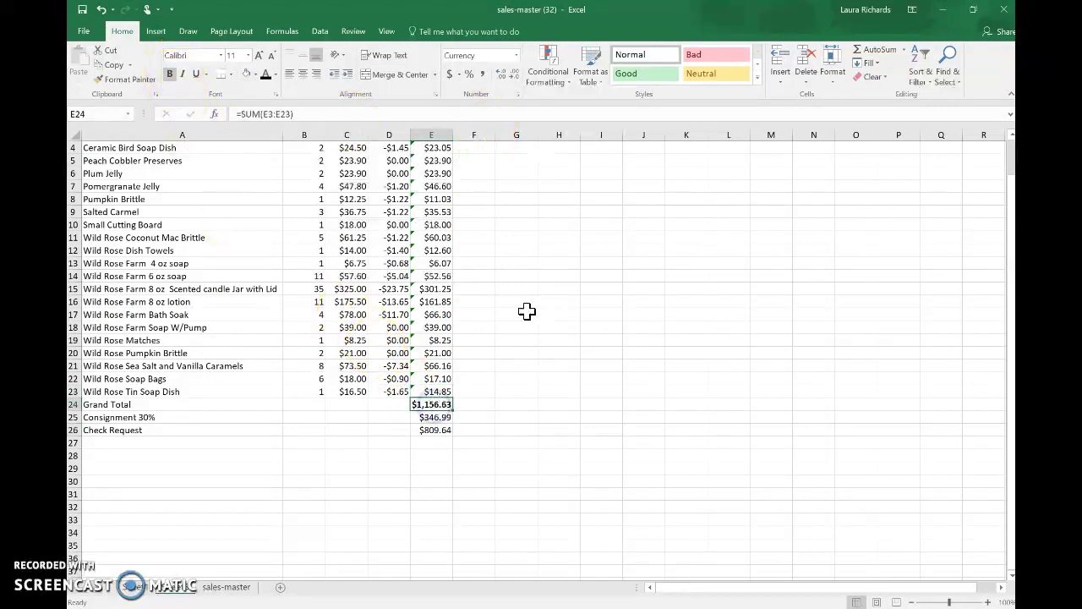
{"action": "left_click", "coordinate": [758, 82]}
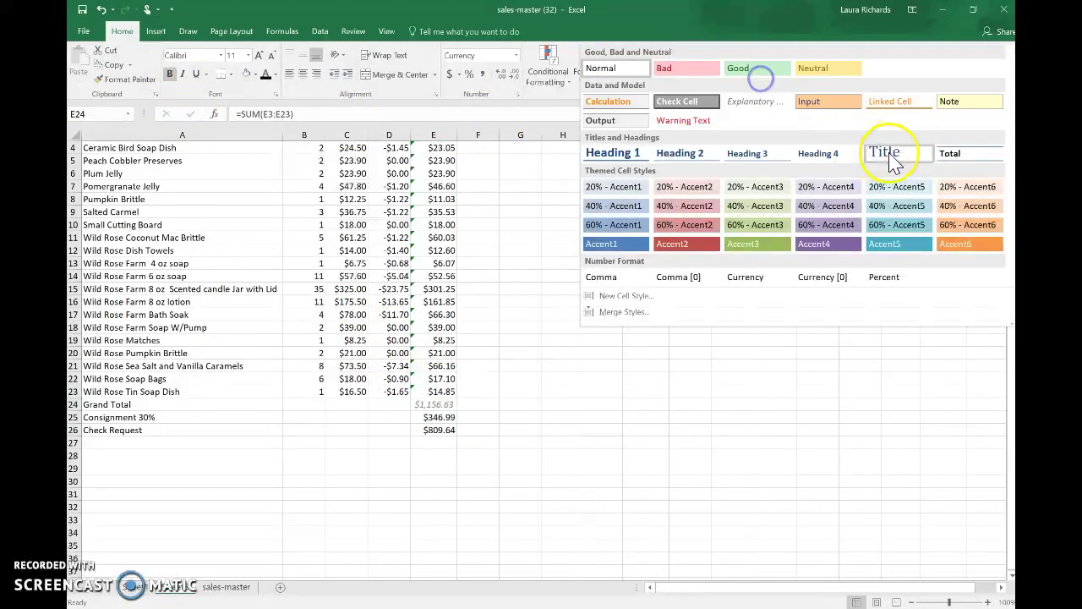
{"action": "left_click", "coordinate": [952, 151]}
{"action": "left_click", "coordinate": [433, 431]}
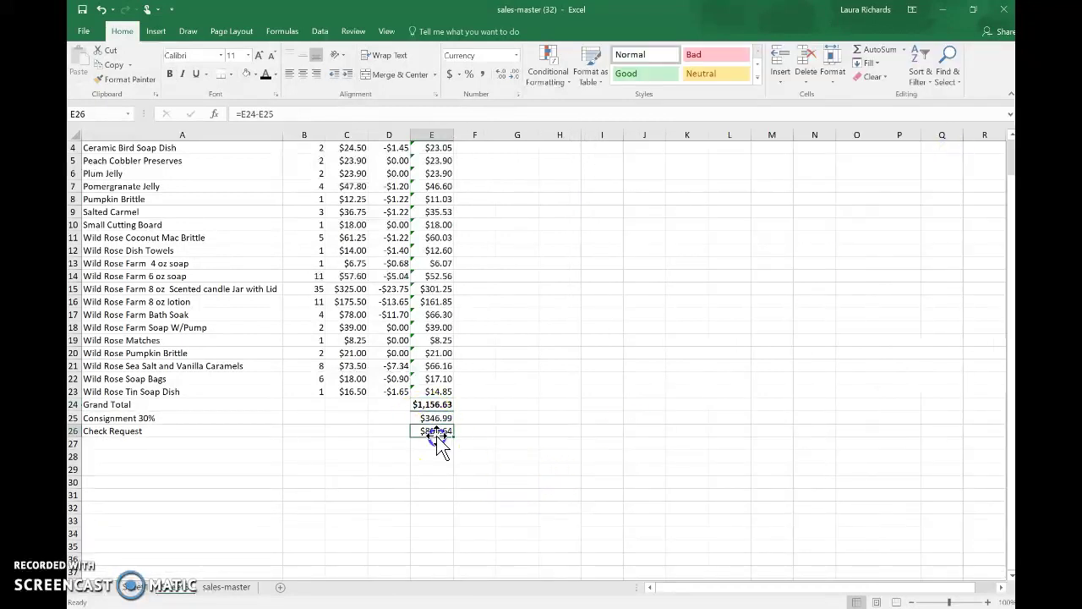
{"action": "left_click", "coordinate": [760, 77]}
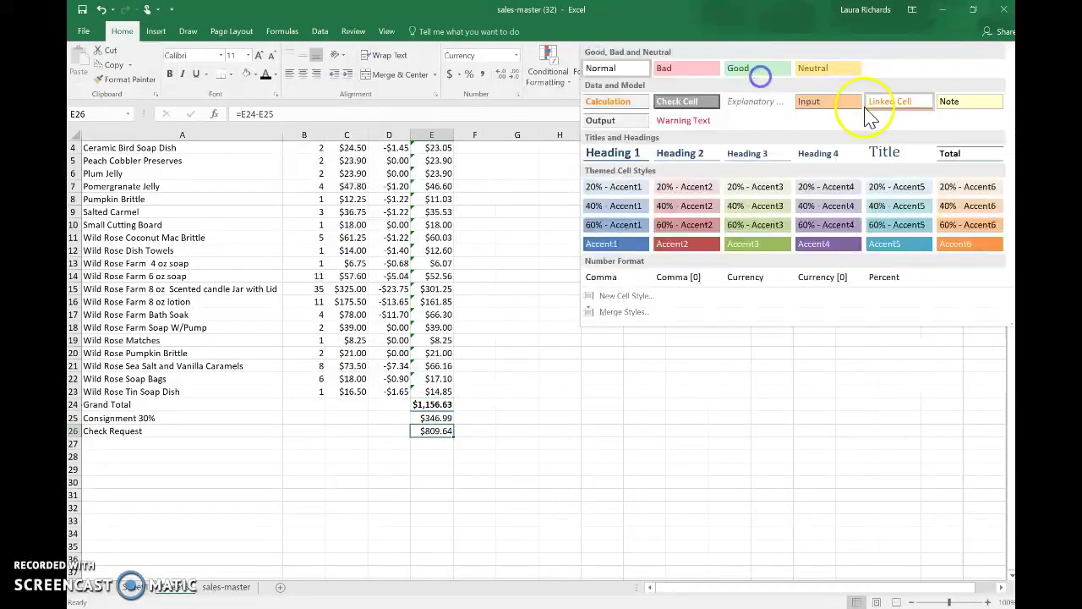
{"action": "left_click", "coordinate": [959, 154]}
{"action": "left_click", "coordinate": [499, 432]}
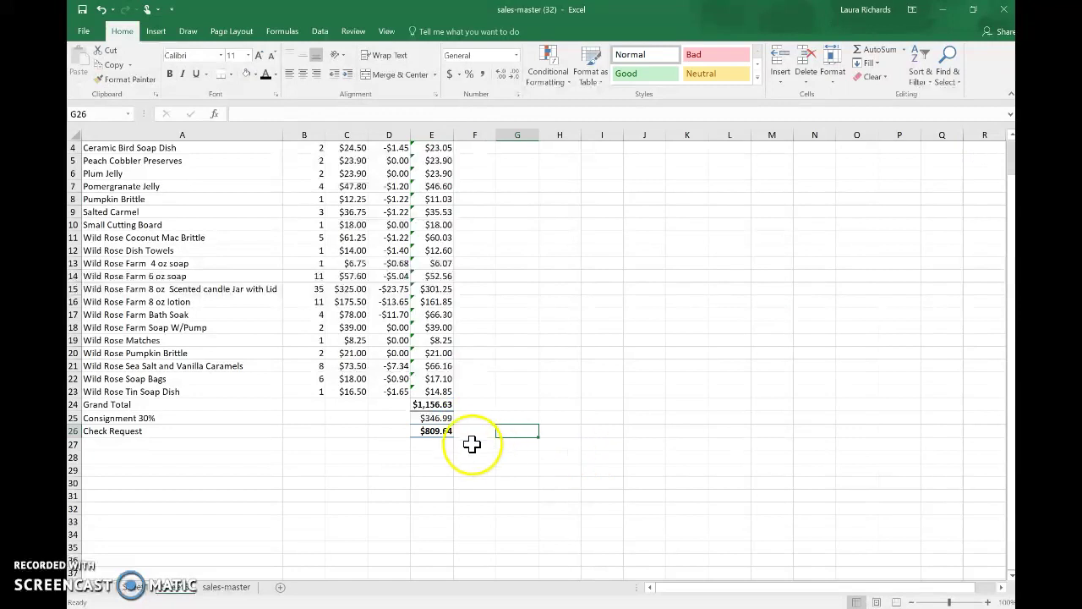